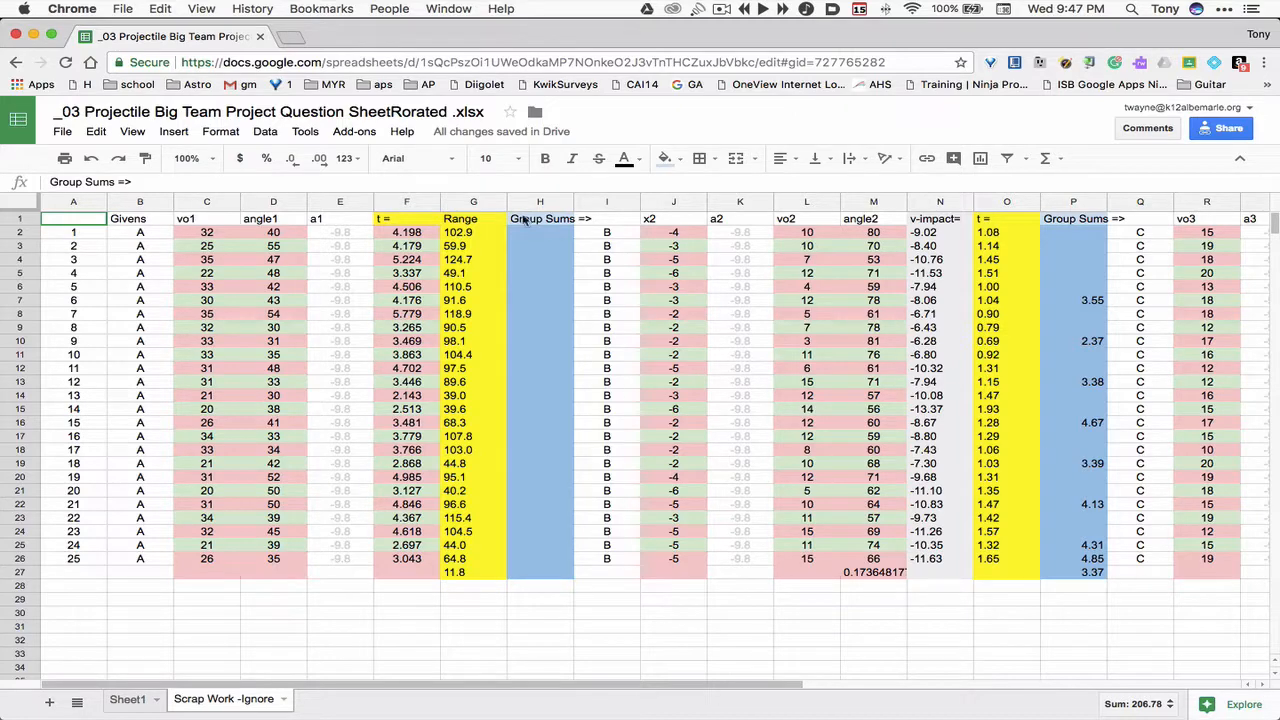
# - Open the autoCrat add-on and start a new merge job
pyautogui.click(356, 134)
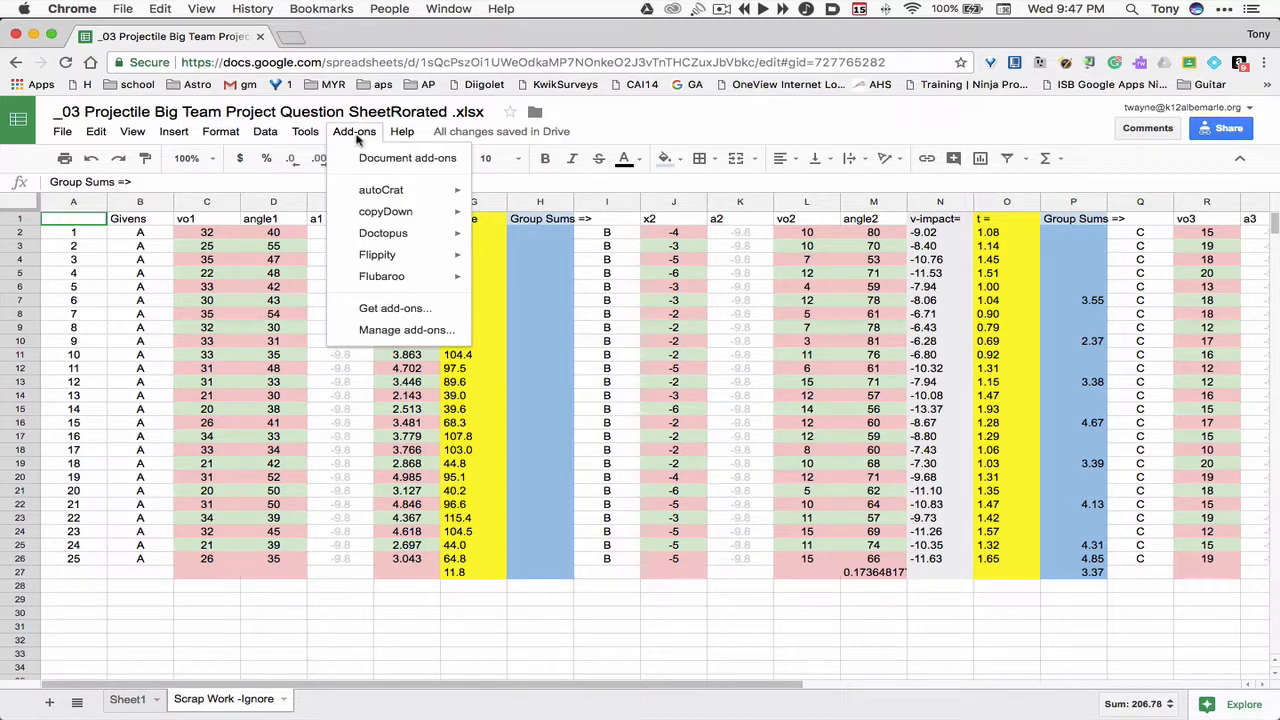
pyautogui.moveTo(372, 191)
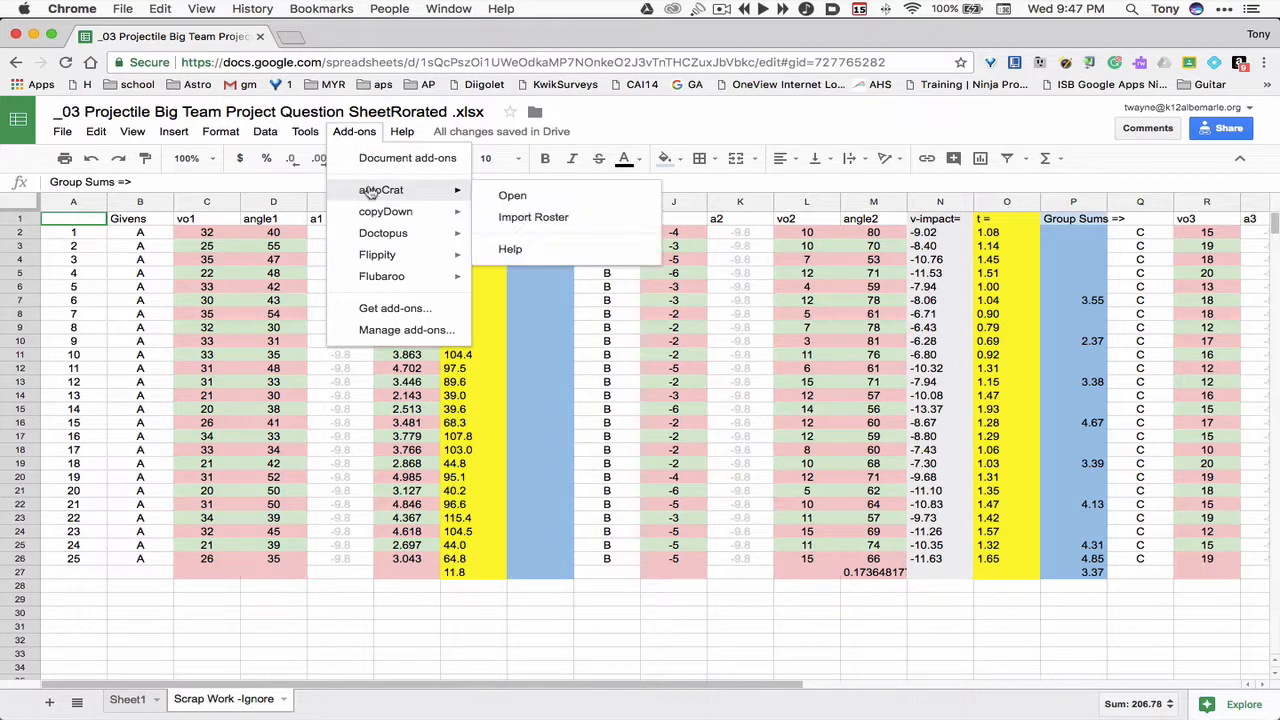
pyautogui.click(513, 197)
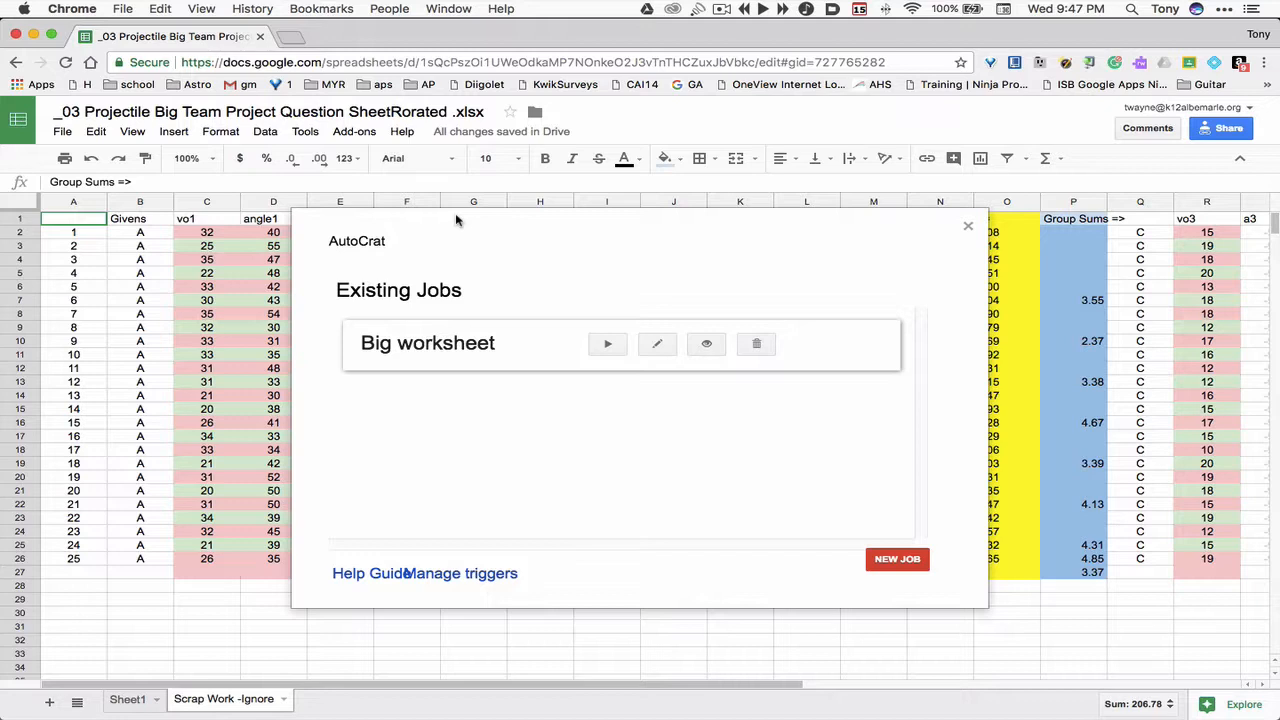
pyautogui.click(894, 559)
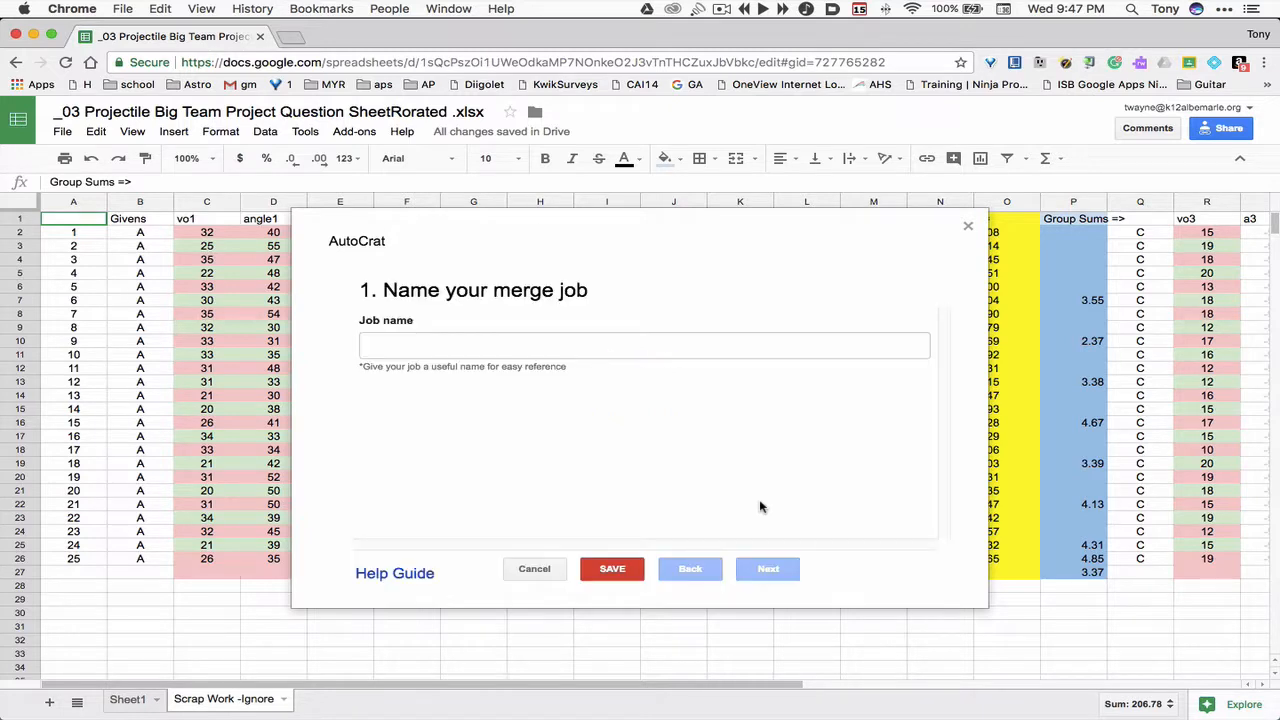
# - Name the merge job Big Example and continue to template selection
pyautogui.click(447, 350)
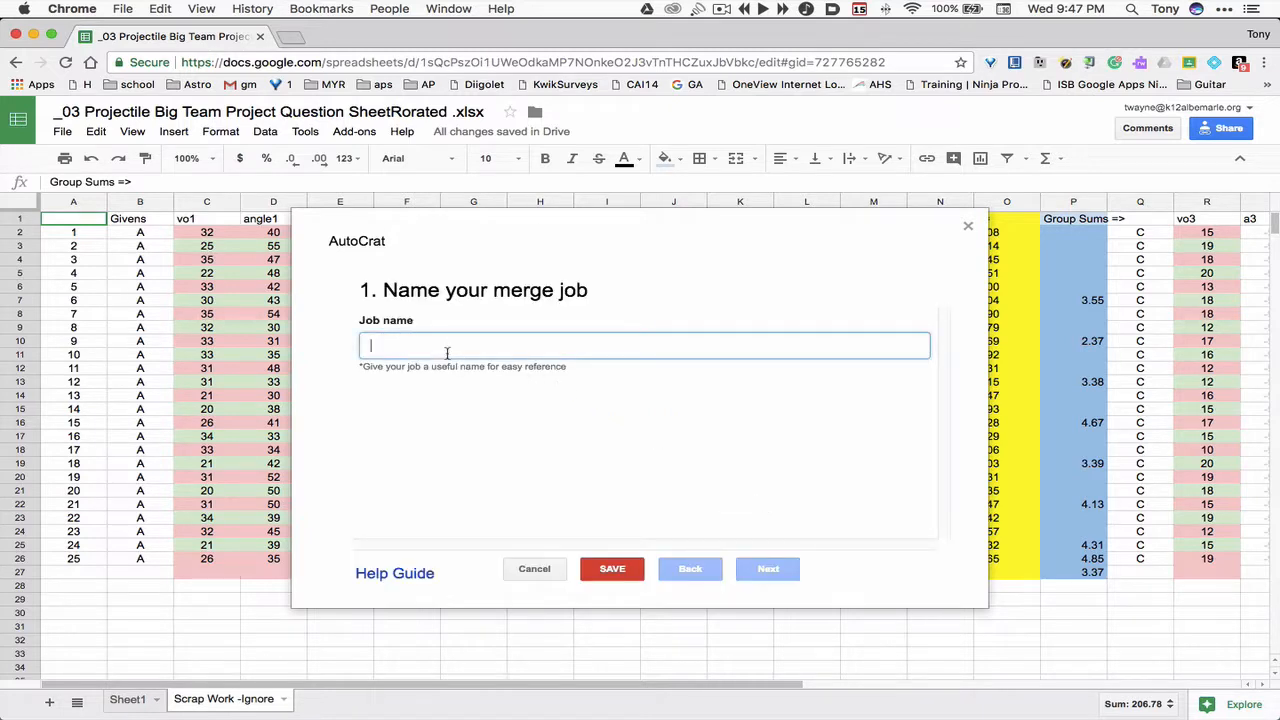
pyautogui.write('Big Example')
pyautogui.click(768, 569)
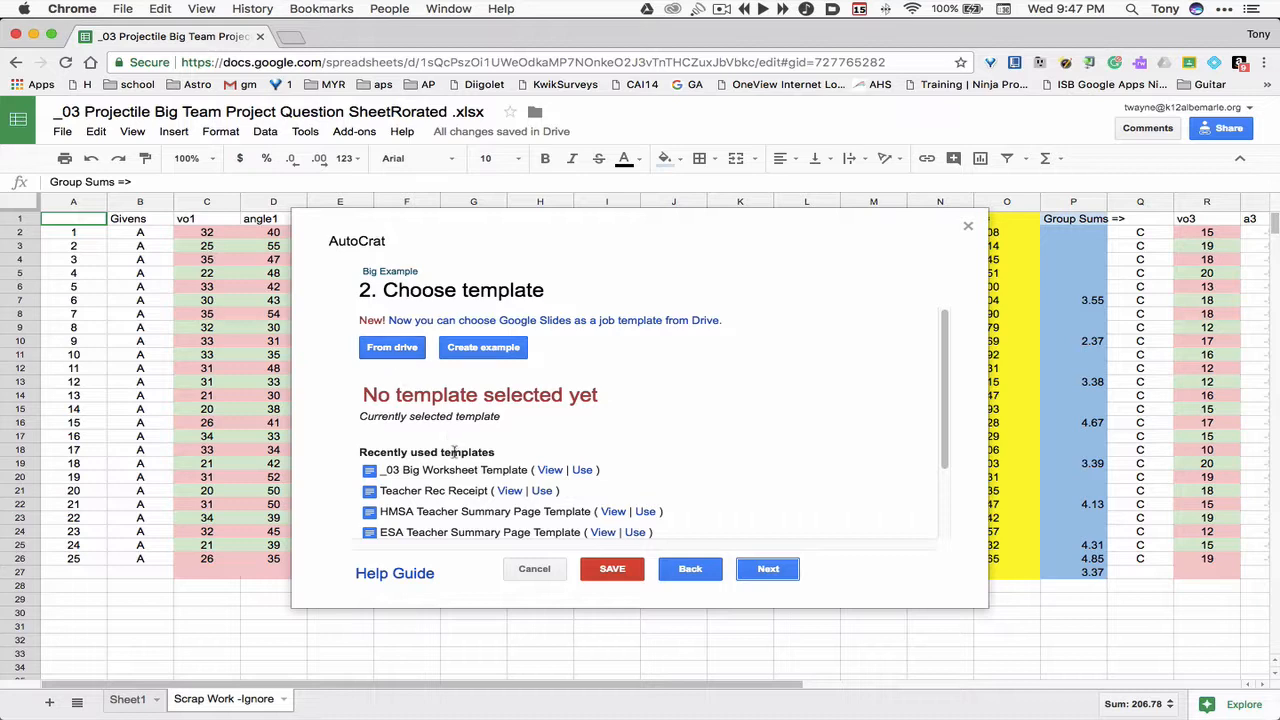
# - Choose the _03 Big Worksheet Template document from Drive as the job's template and continue
pyautogui.click(377, 357)
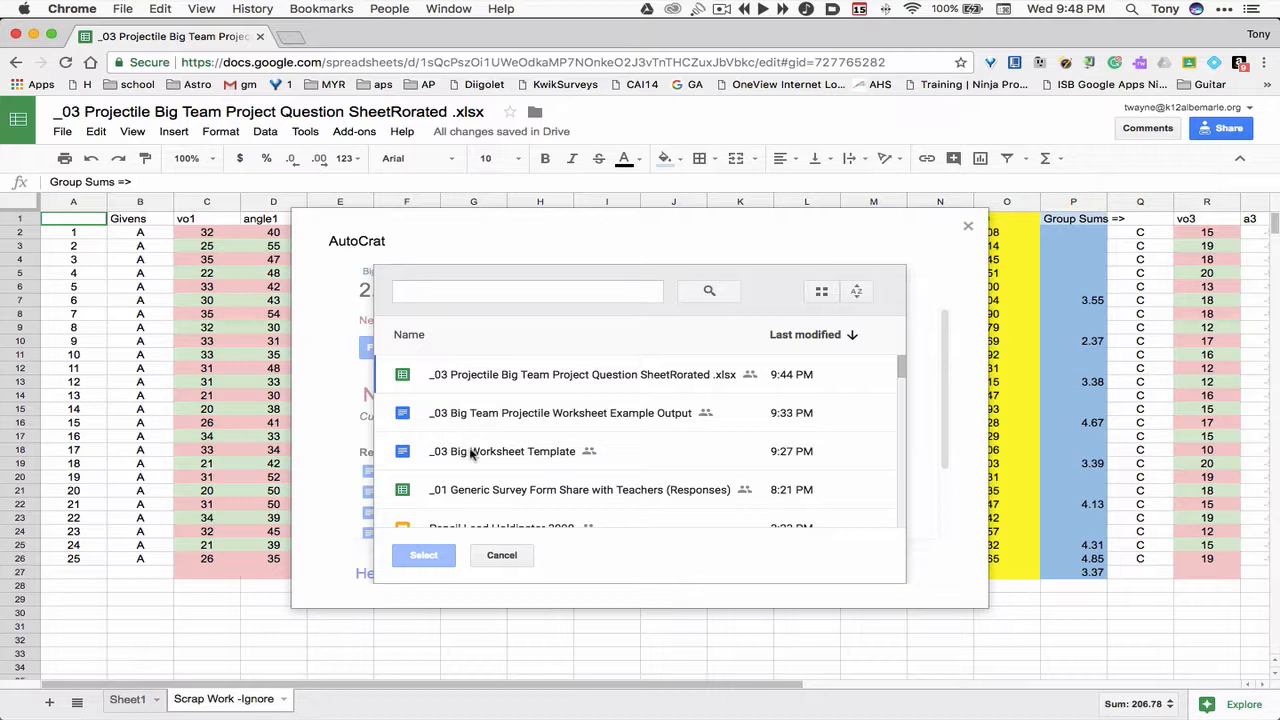
pyautogui.click(471, 452)
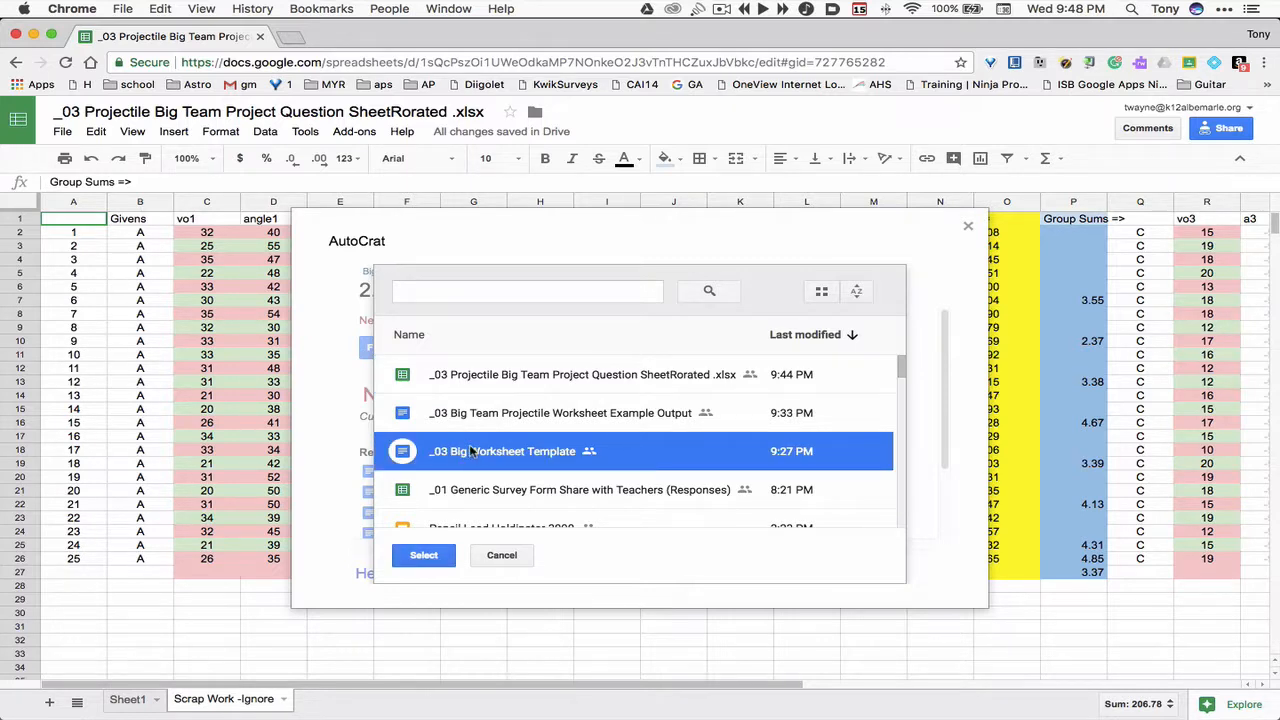
pyautogui.click(427, 556)
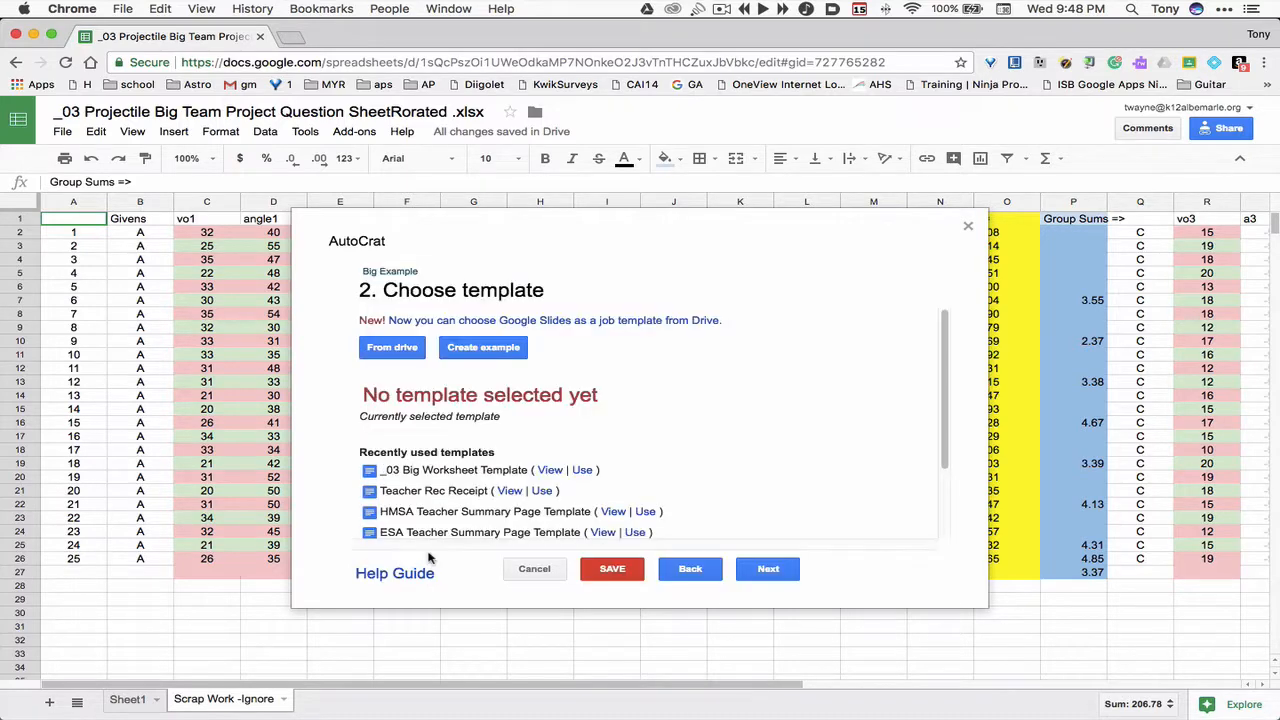
pyautogui.click(768, 569)
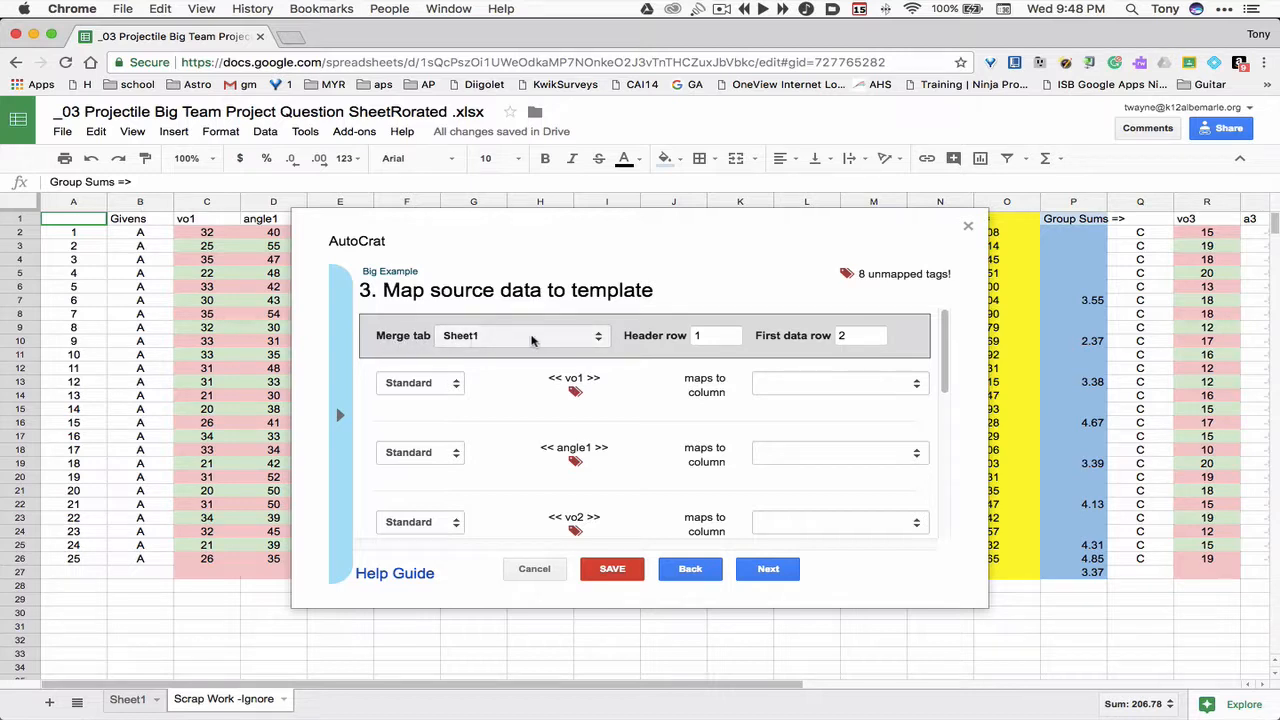
# - Set the merge tab to Scrap Work -Ignore and dismiss the duplicate headers warning
pyautogui.click(590, 340)
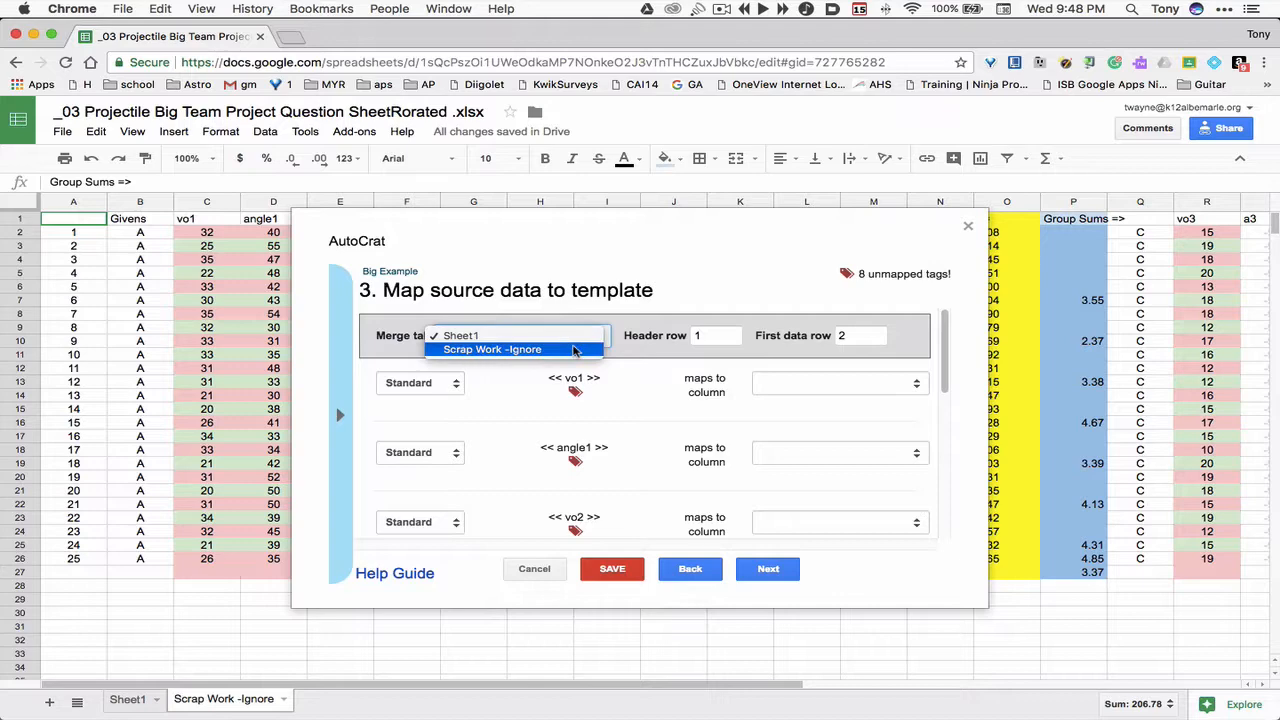
pyautogui.click(575, 350)
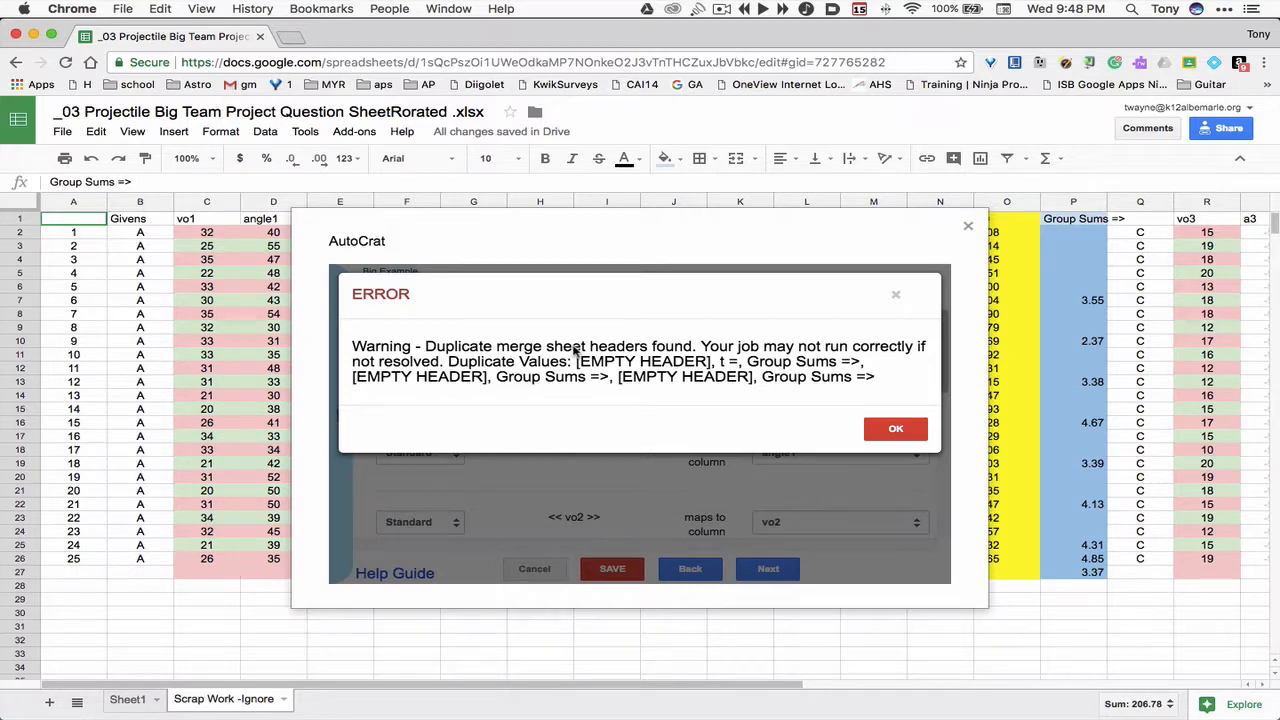
pyautogui.click(896, 430)
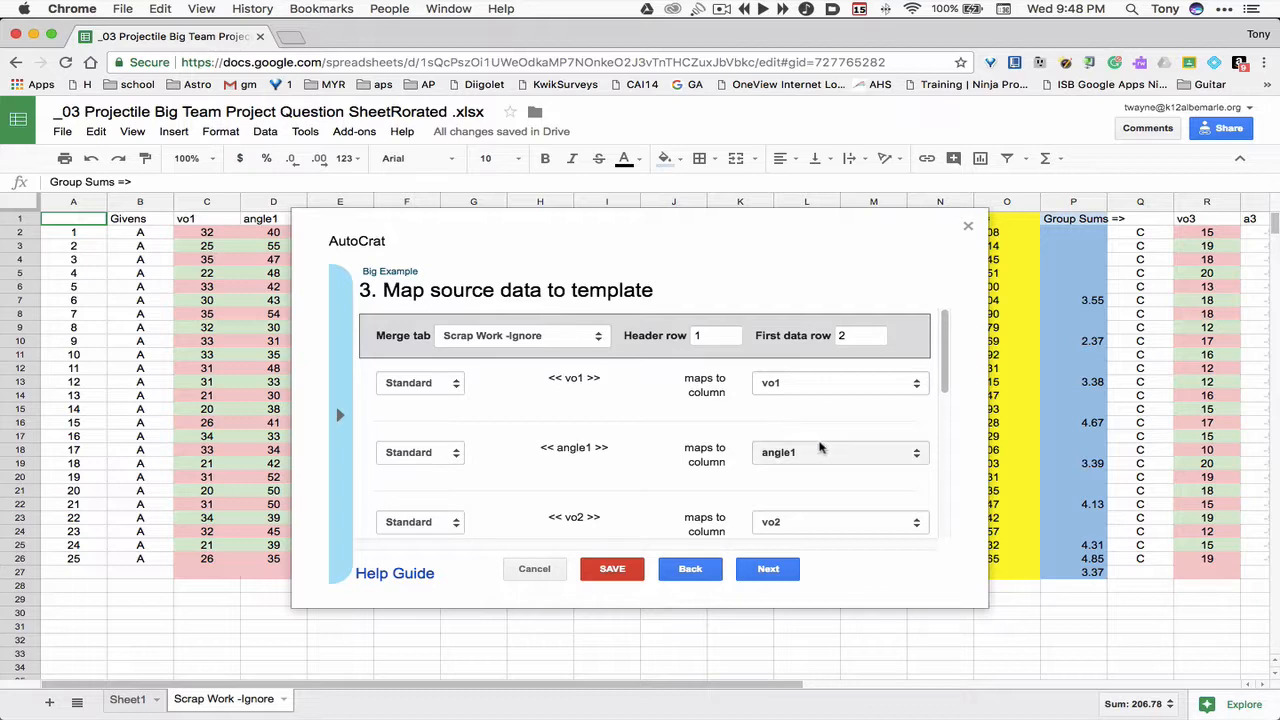
# - Review the tag-to-column mappings for each template tag and proceed to file settings
pyautogui.scroll(-3, 822, 444)
pyautogui.scroll(-1, 822, 444)
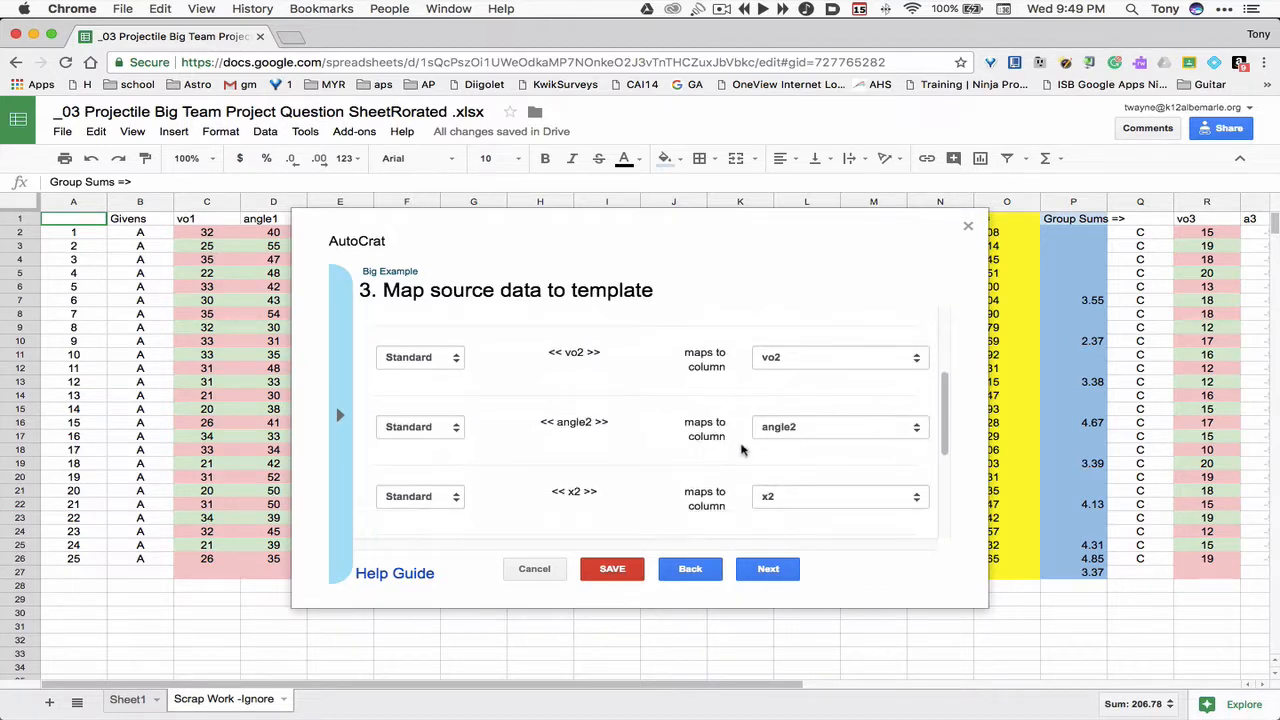
pyautogui.scroll(-2, 828, 472)
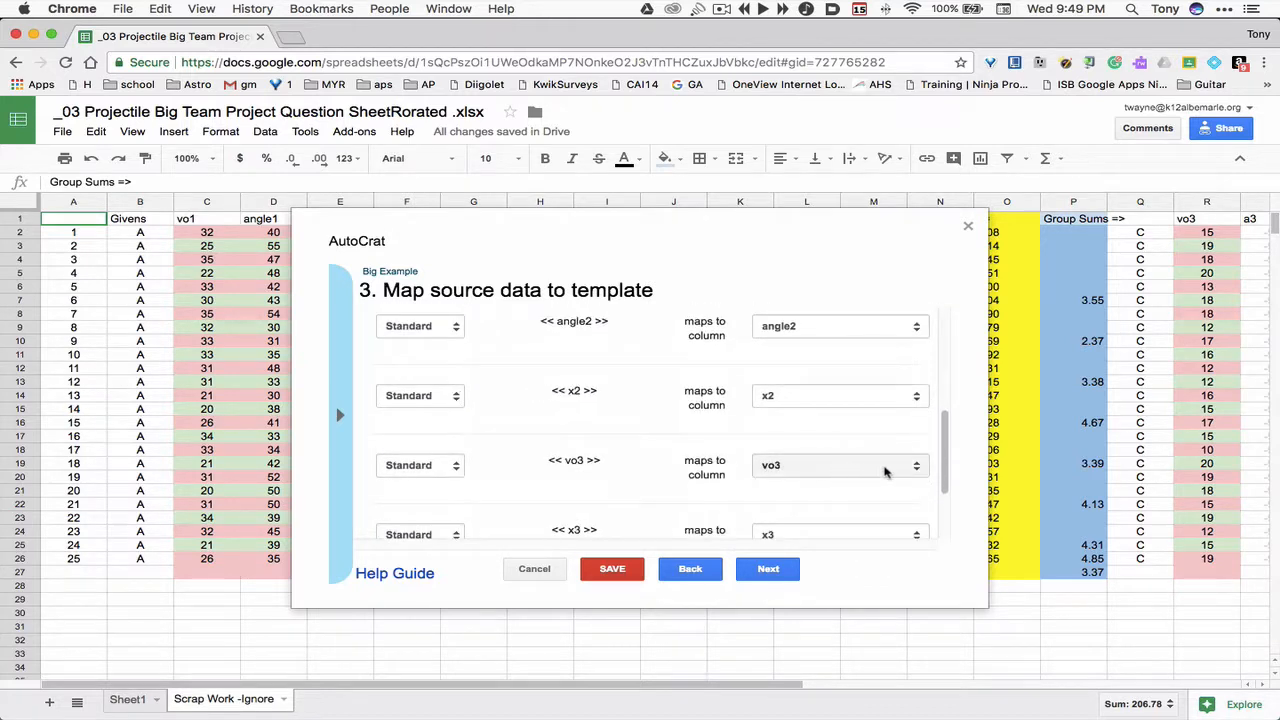
pyautogui.click(920, 471)
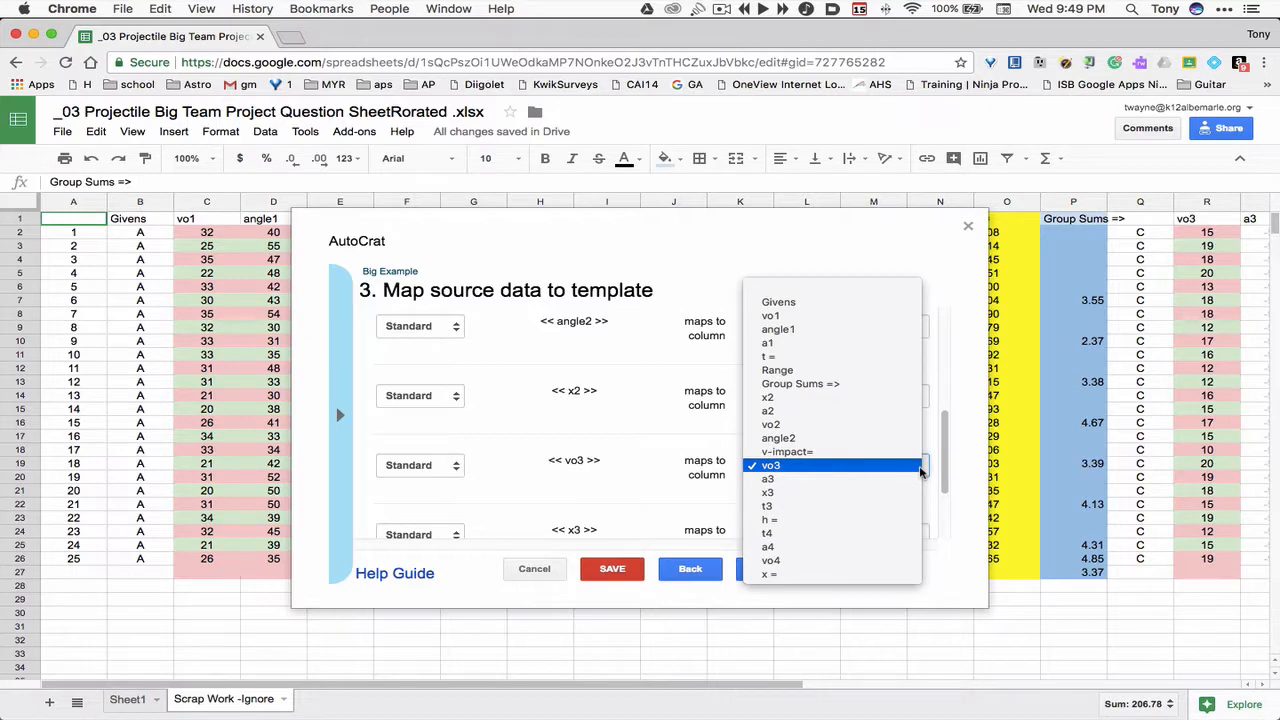
pyautogui.click(920, 469)
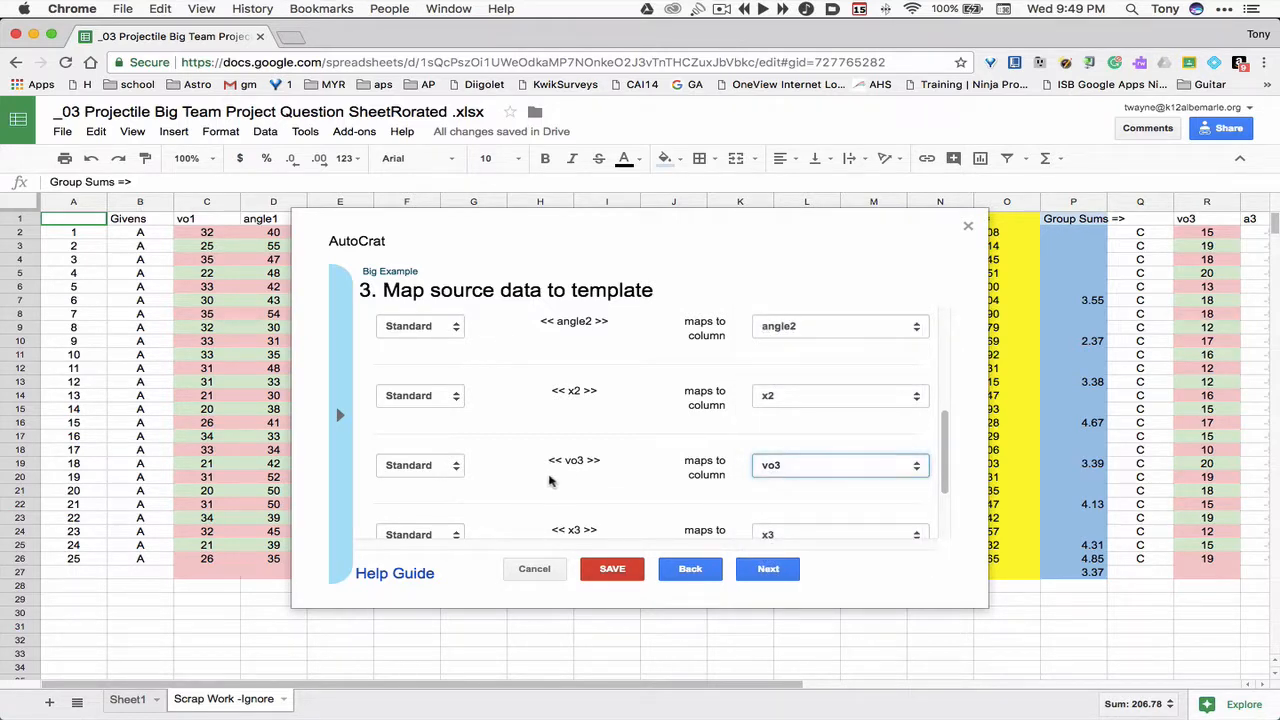
pyautogui.scroll(-1, 640, 510)
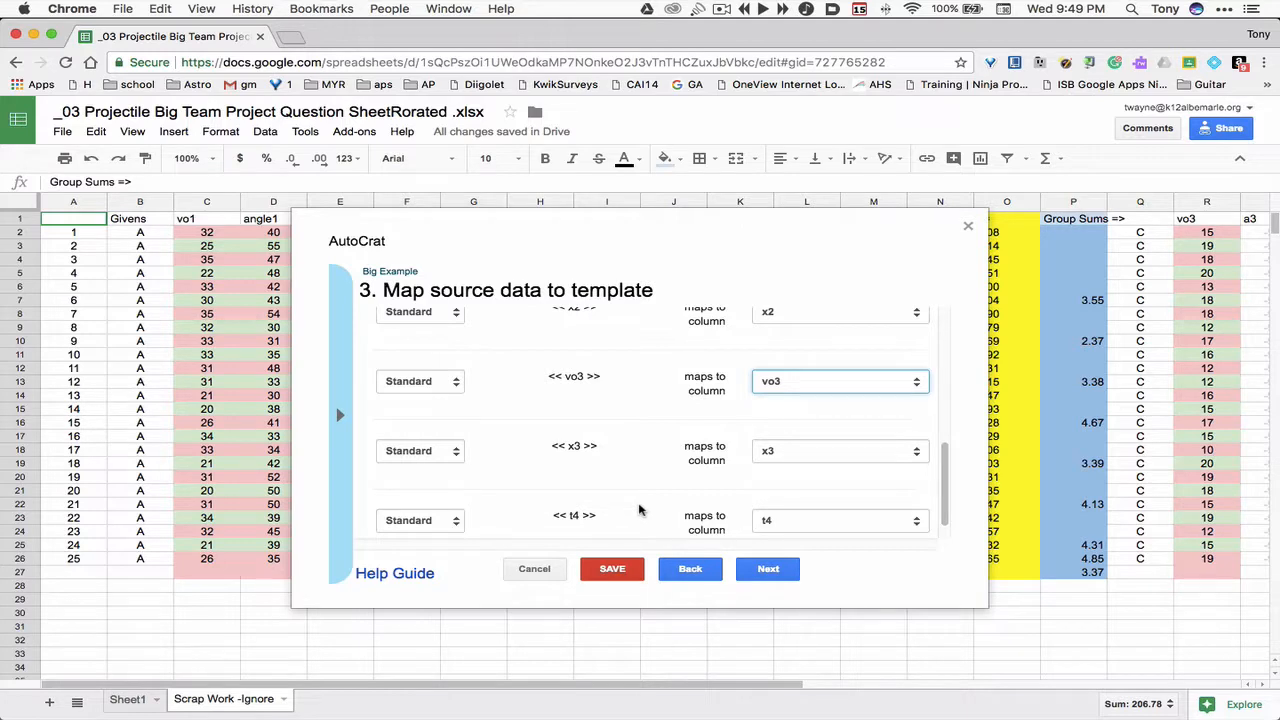
pyautogui.scroll(-1, 640, 510)
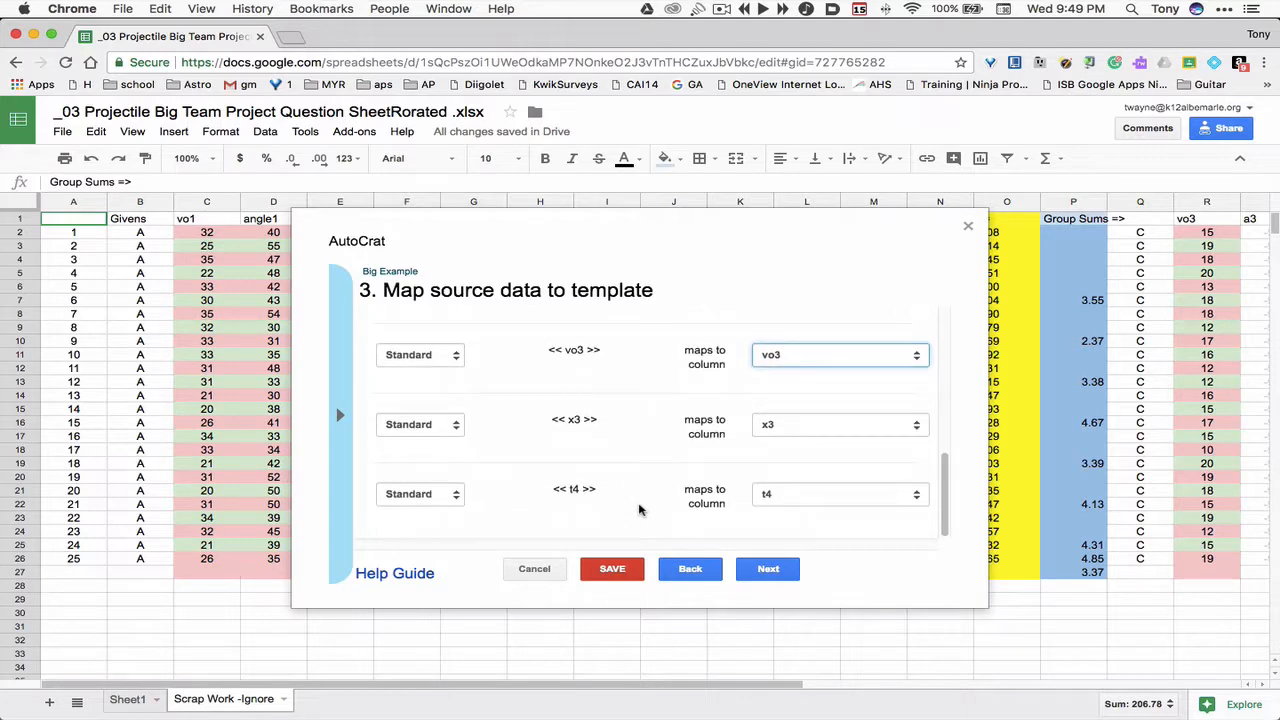
pyautogui.click(764, 570)
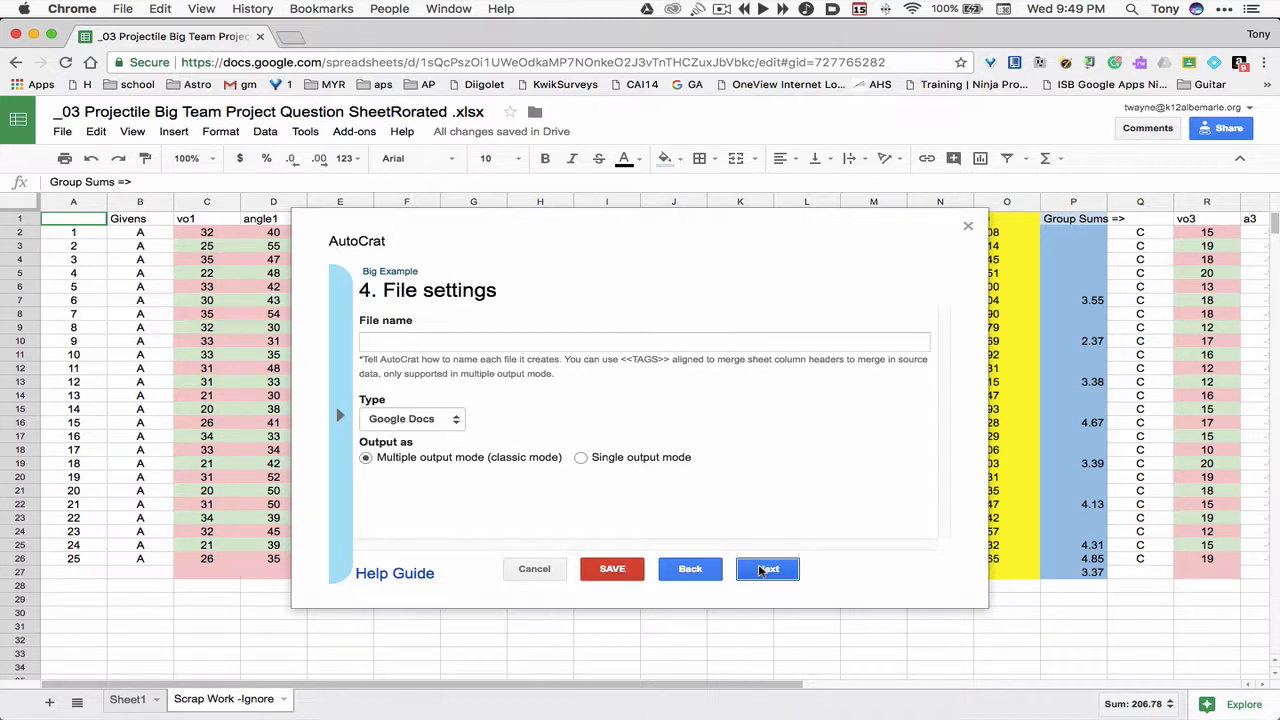
# - Name the output files _03 Big Example
pyautogui.click(377, 345)
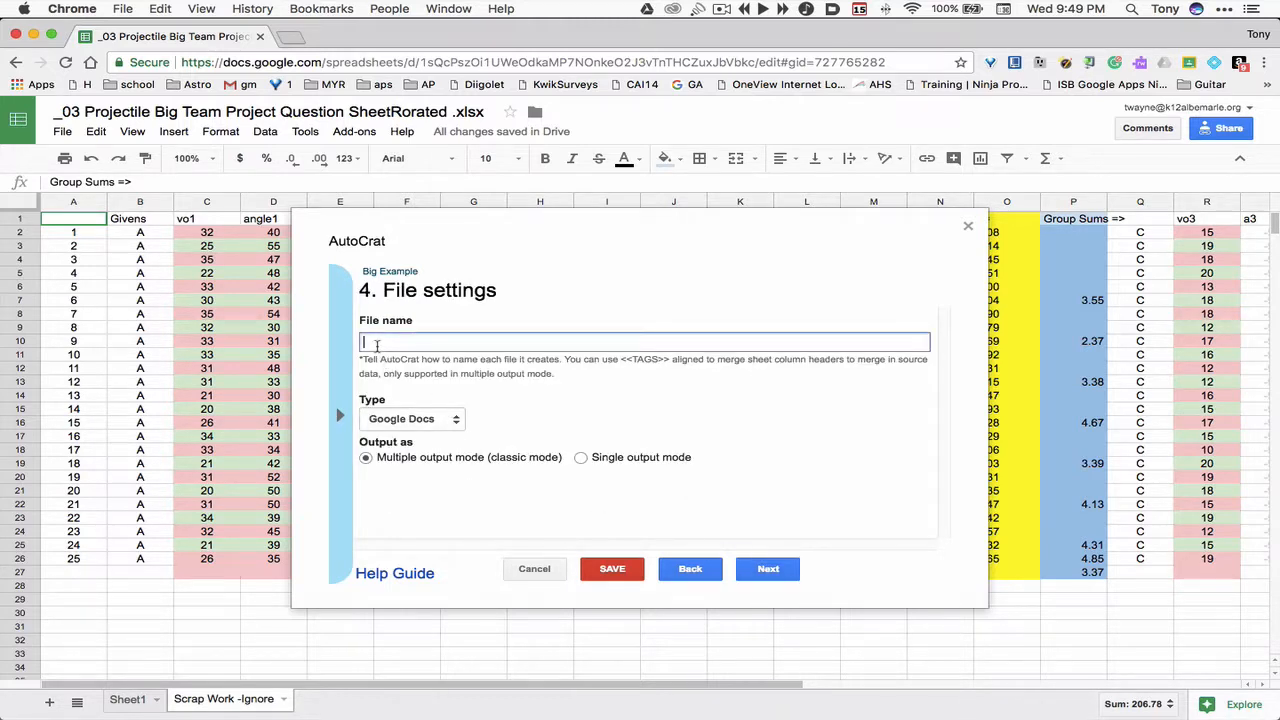
pyautogui.write('Big Example')
pyautogui.click(364, 342)
pyautogui.write('_03')
# - Keep Google Docs as the file type and switch the output to Single output mode
pyautogui.click(440, 421)
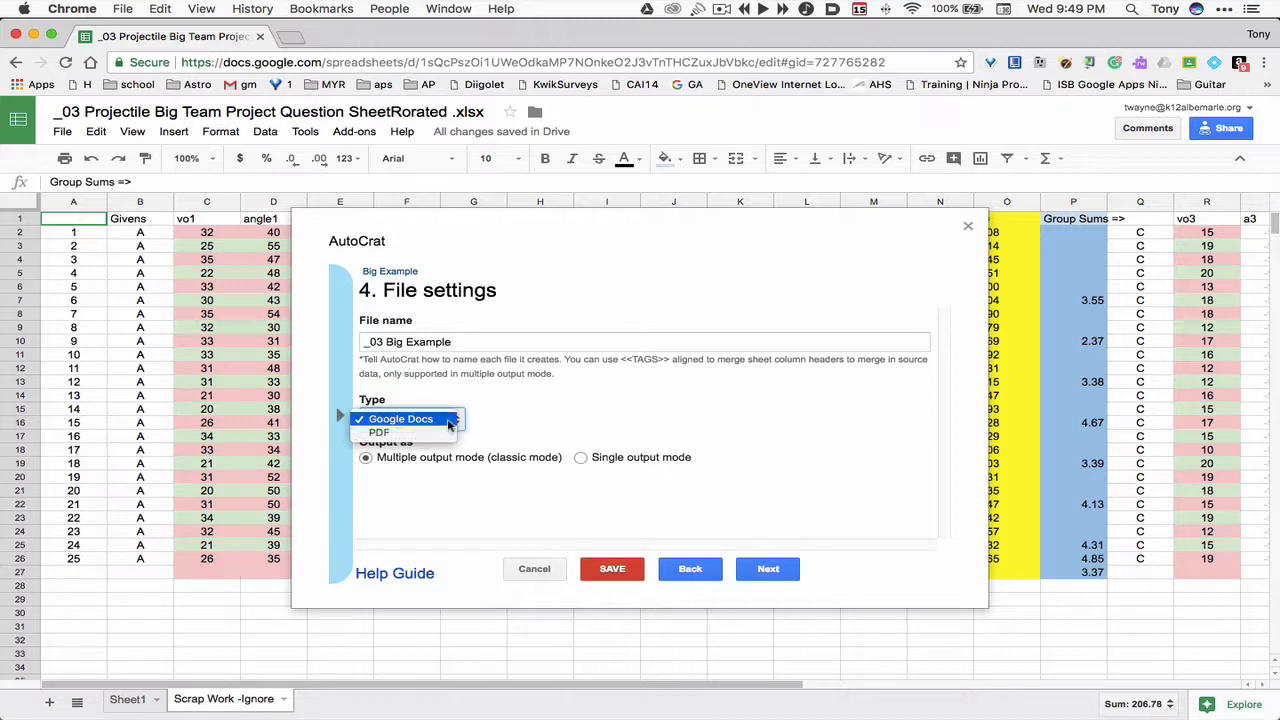
pyautogui.click(449, 422)
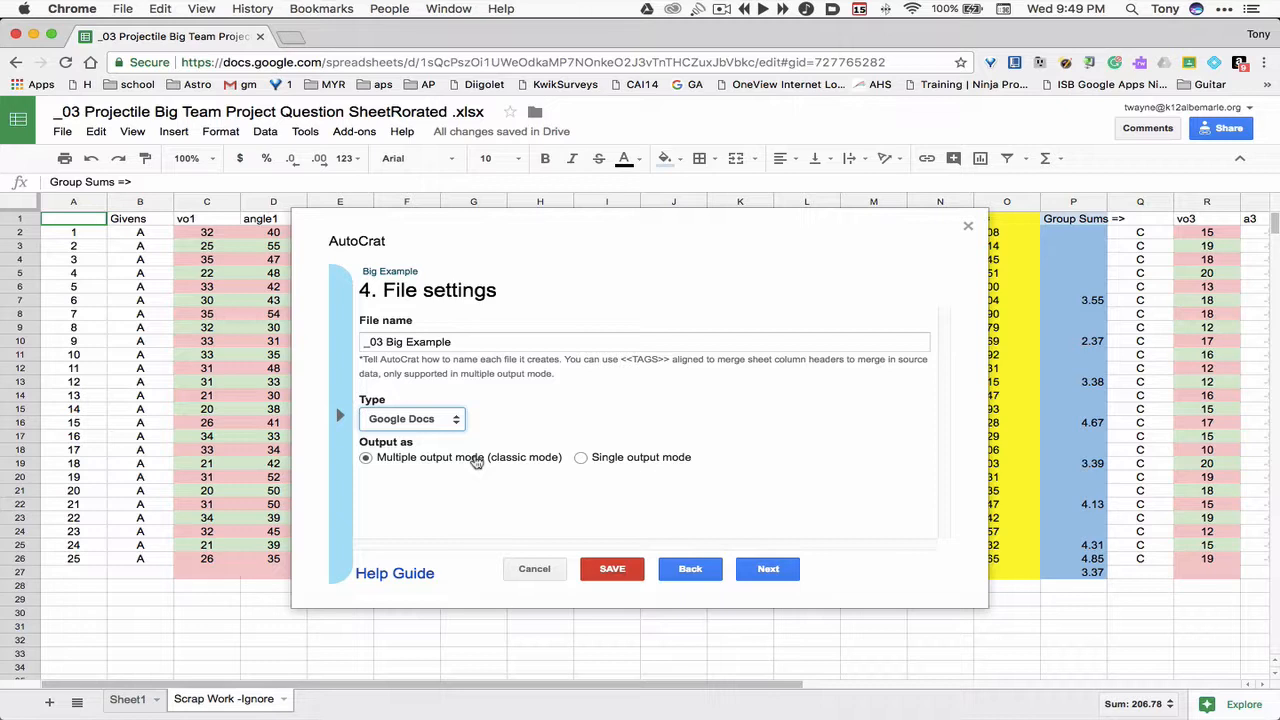
pyautogui.click(469, 342)
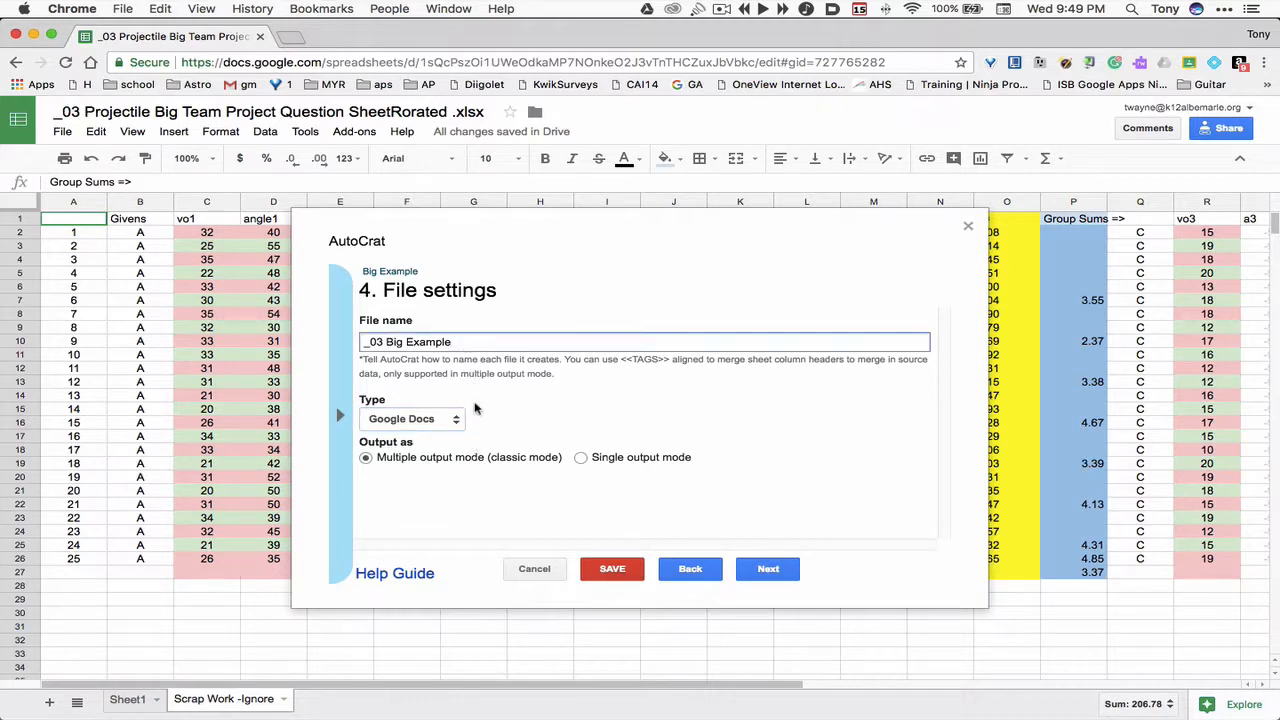
pyautogui.click(580, 458)
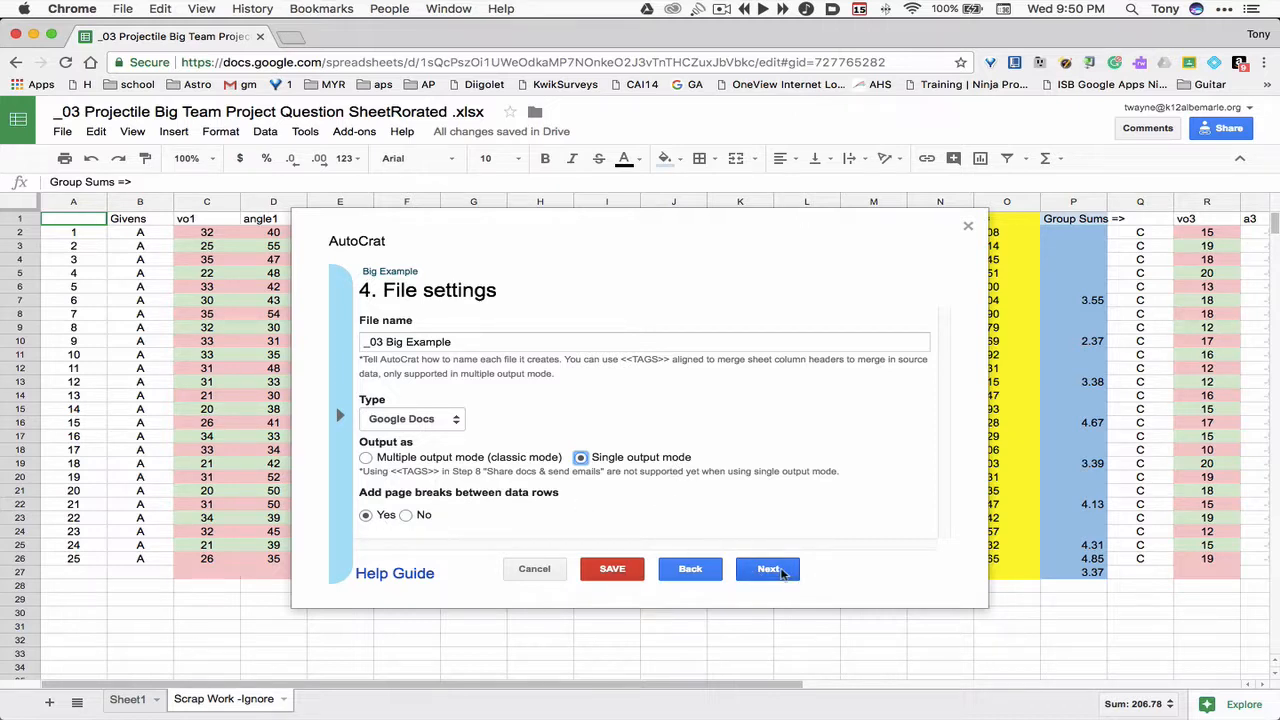
# - Advance through the destination folder, folder reference, merge condition and sharing pages keeping their default settings
pyautogui.click(781, 570)
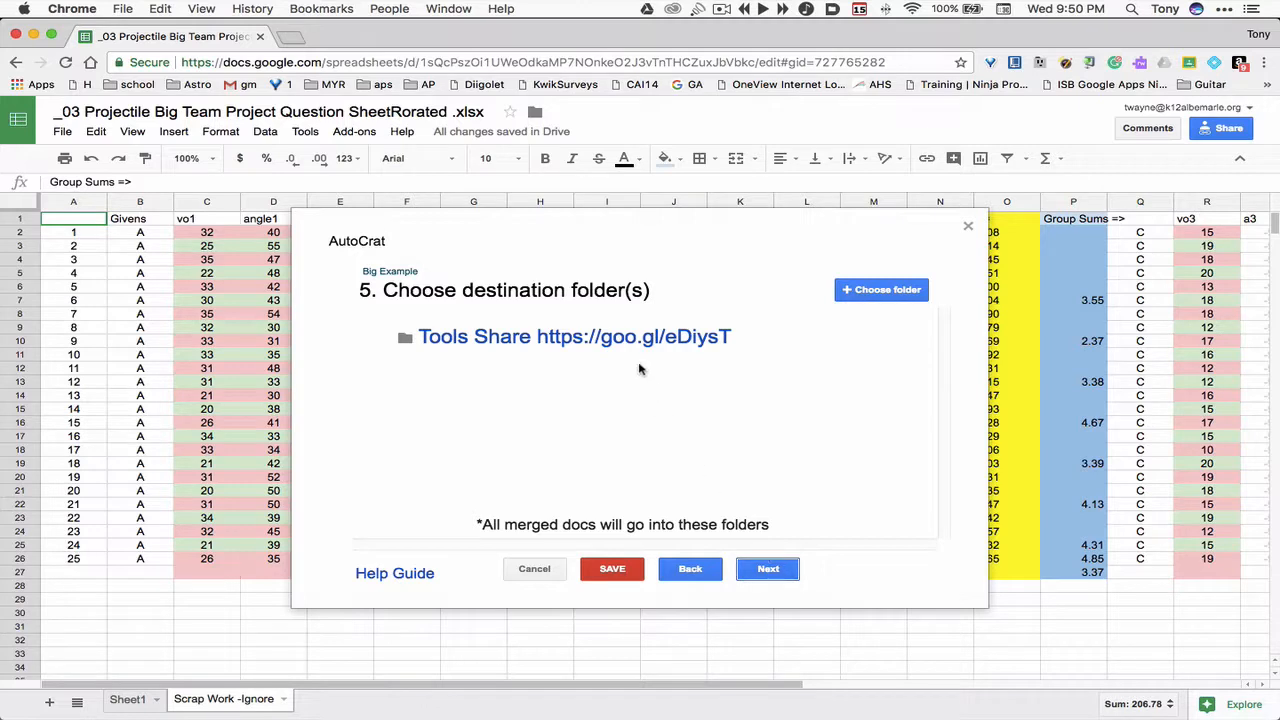
pyautogui.click(772, 570)
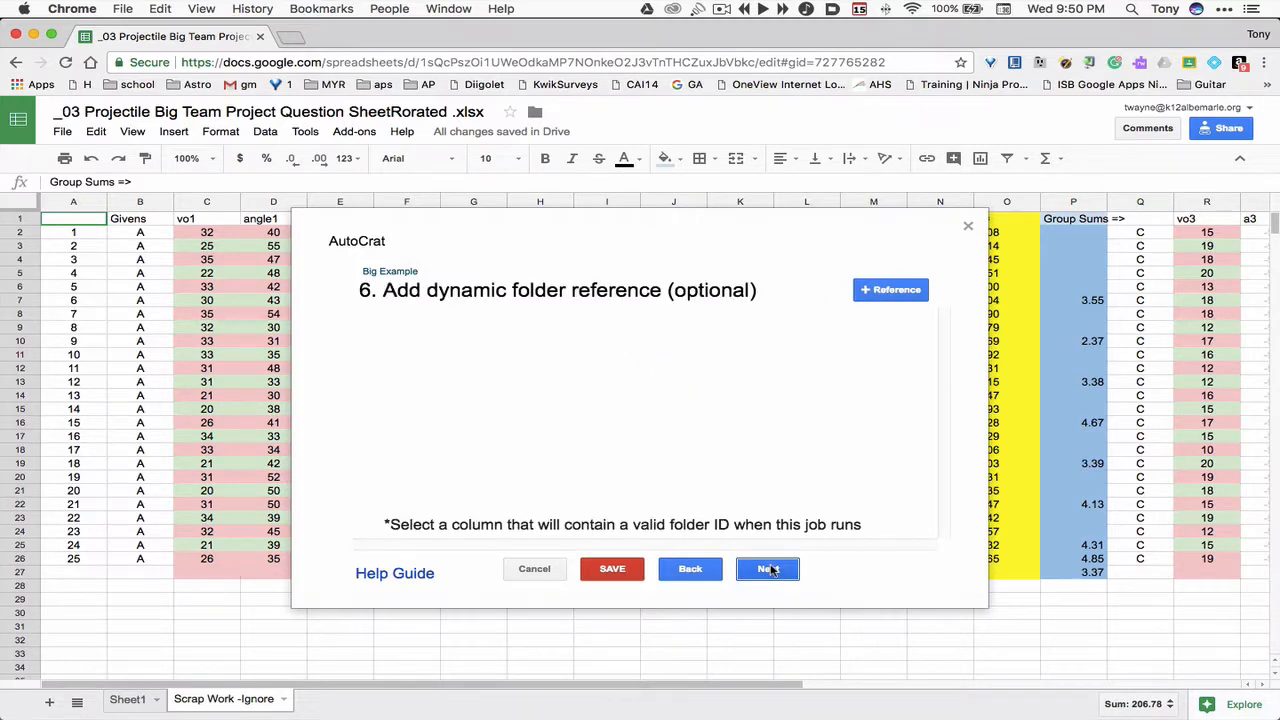
pyautogui.click(770, 569)
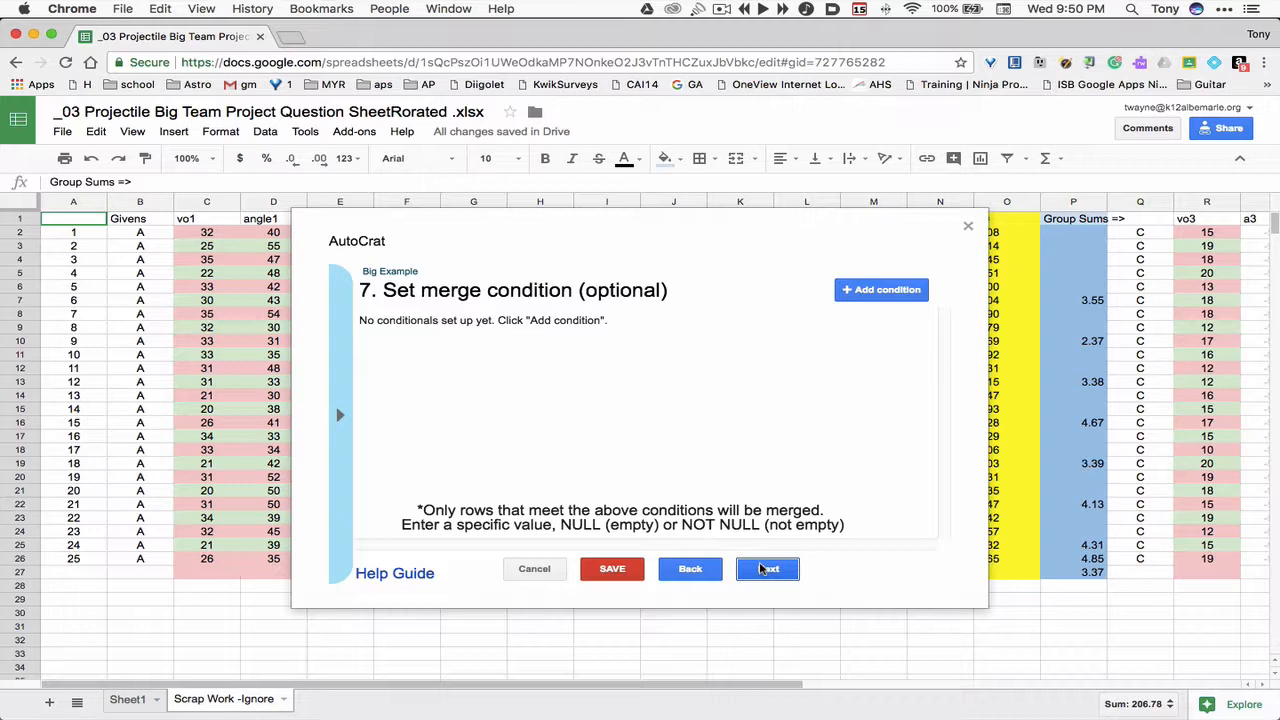
pyautogui.click(762, 569)
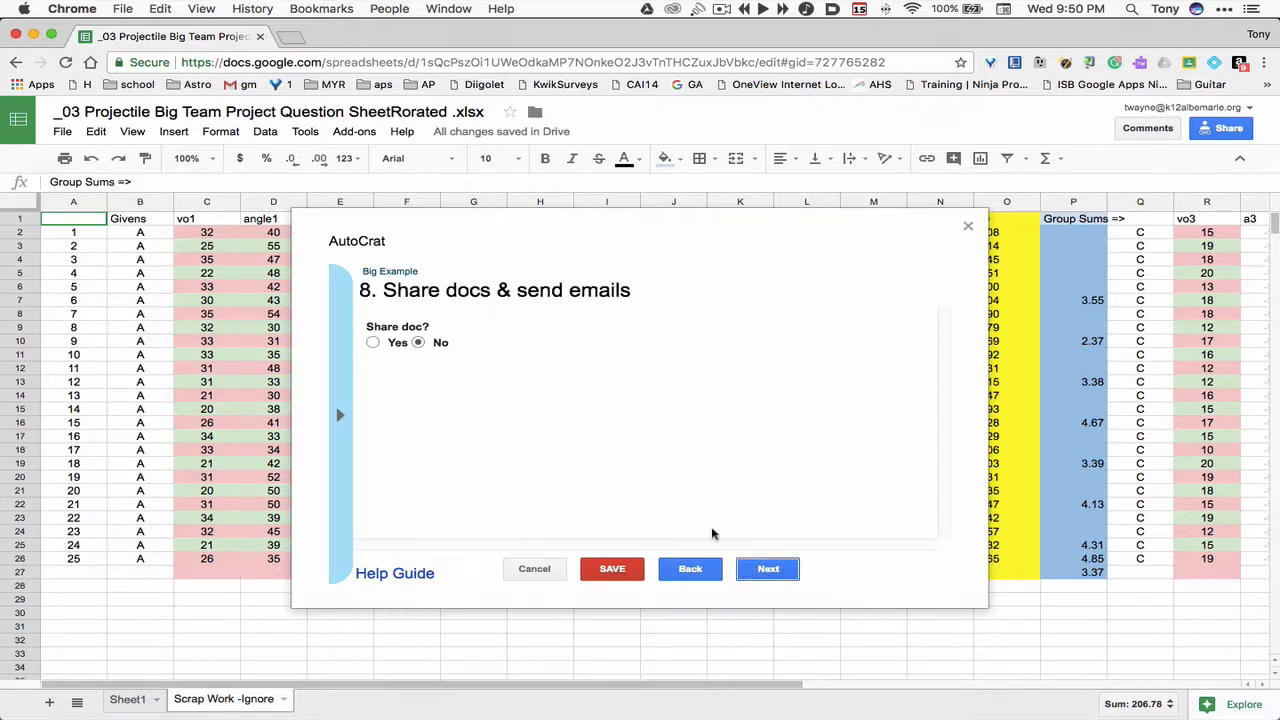
pyautogui.click(786, 569)
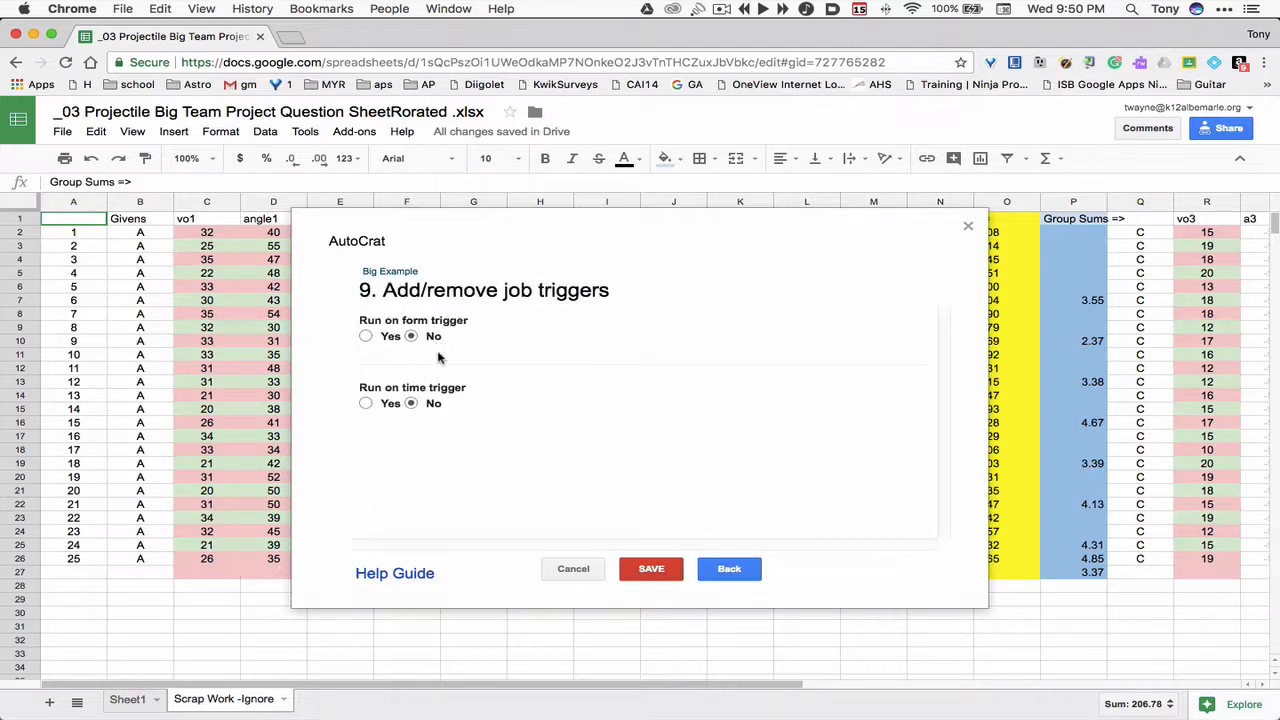
# - Save the Big Example job without form or time triggers and run it from the existing jobs list
pyautogui.click(729, 569)
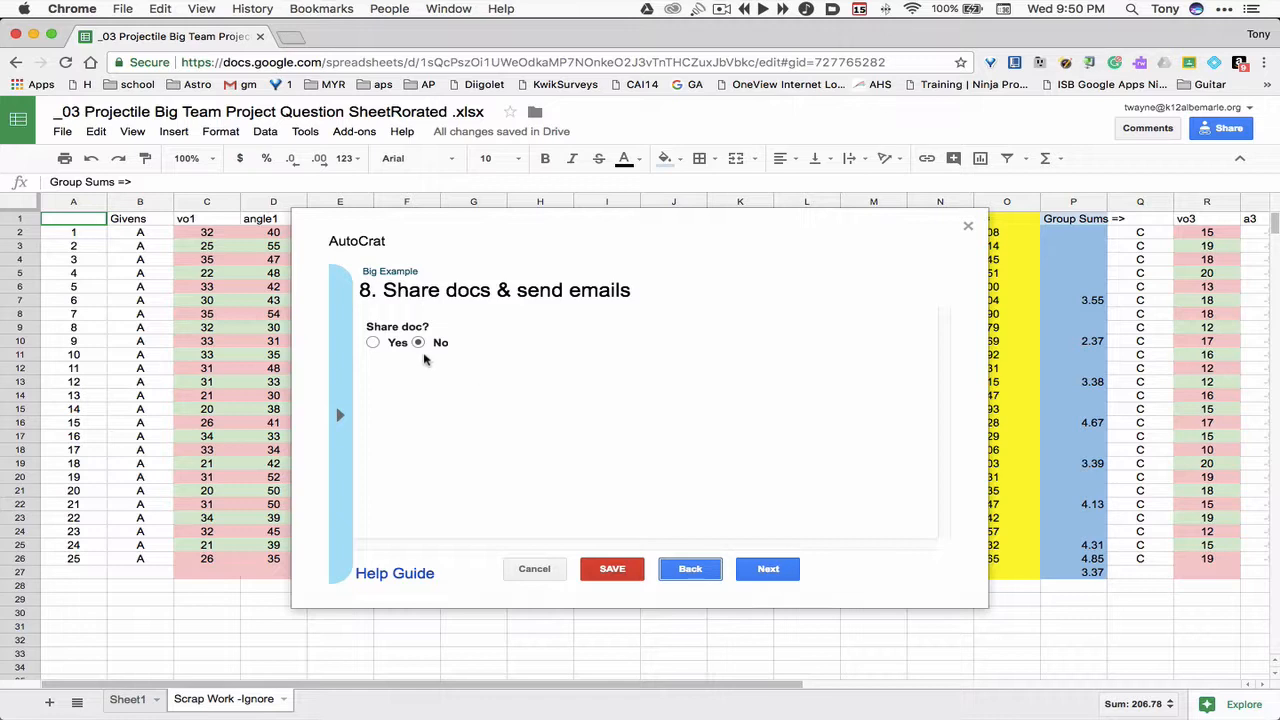
pyautogui.click(774, 571)
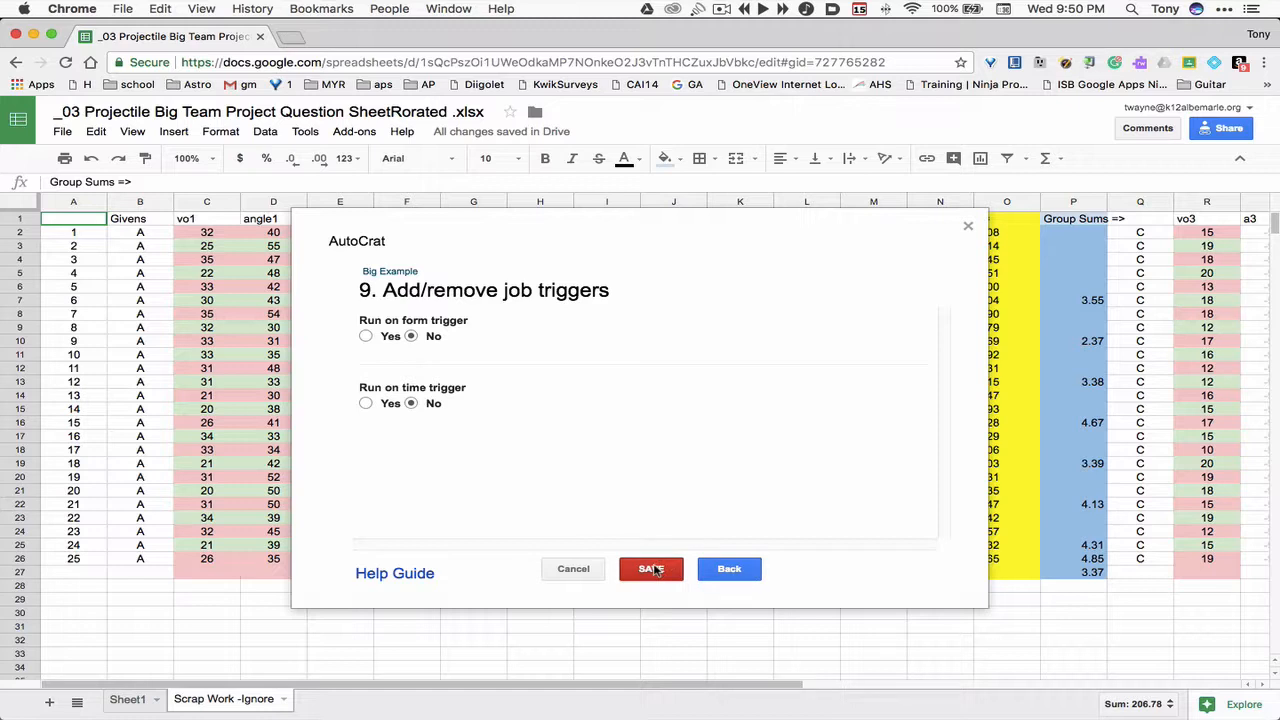
pyautogui.click(653, 569)
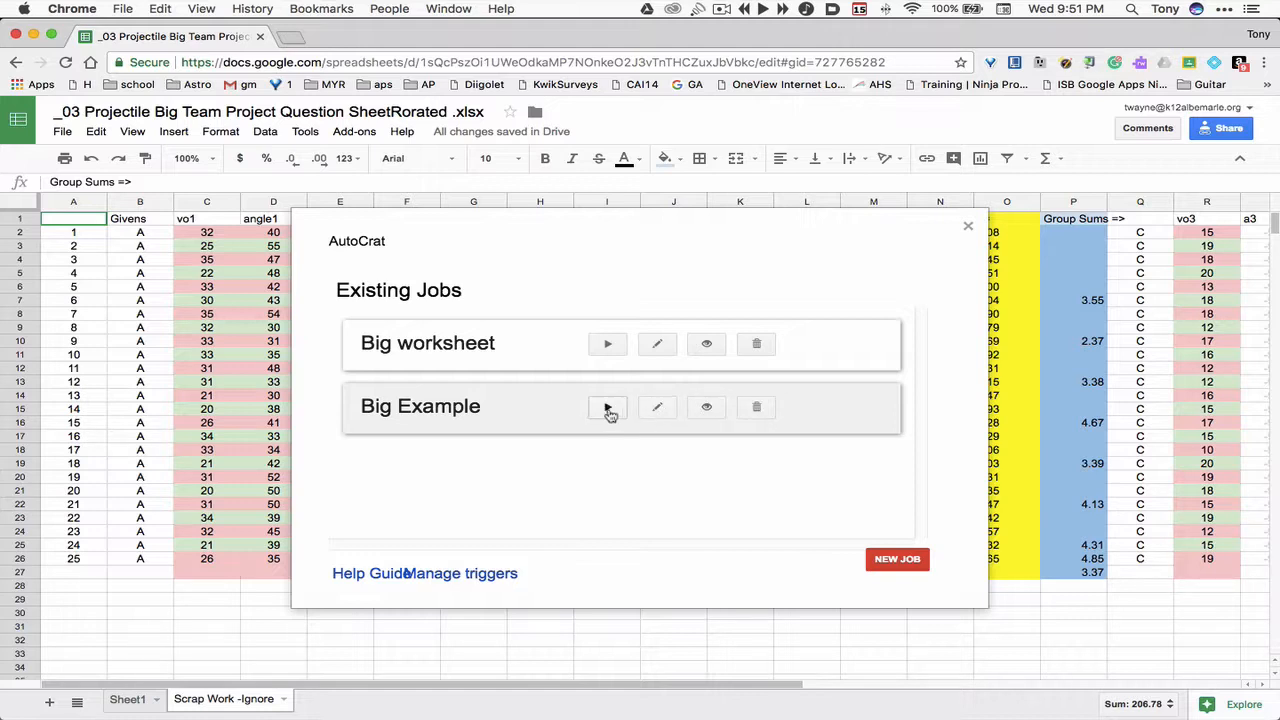
pyautogui.click(608, 408)
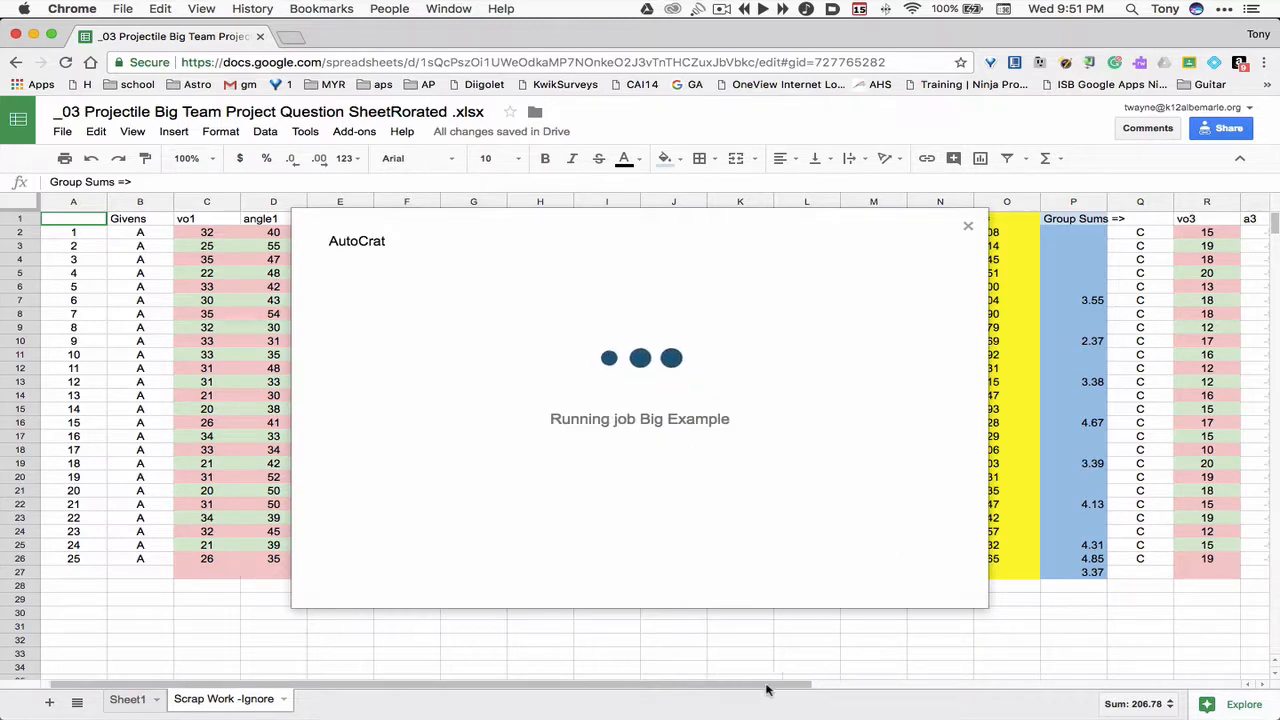
# - Close the autoCrat dialog after the job runs and inspect the merged document ID and URL columns in the sheet
pyautogui.moveTo(763, 686); pyautogui.dragTo(1208, 656)
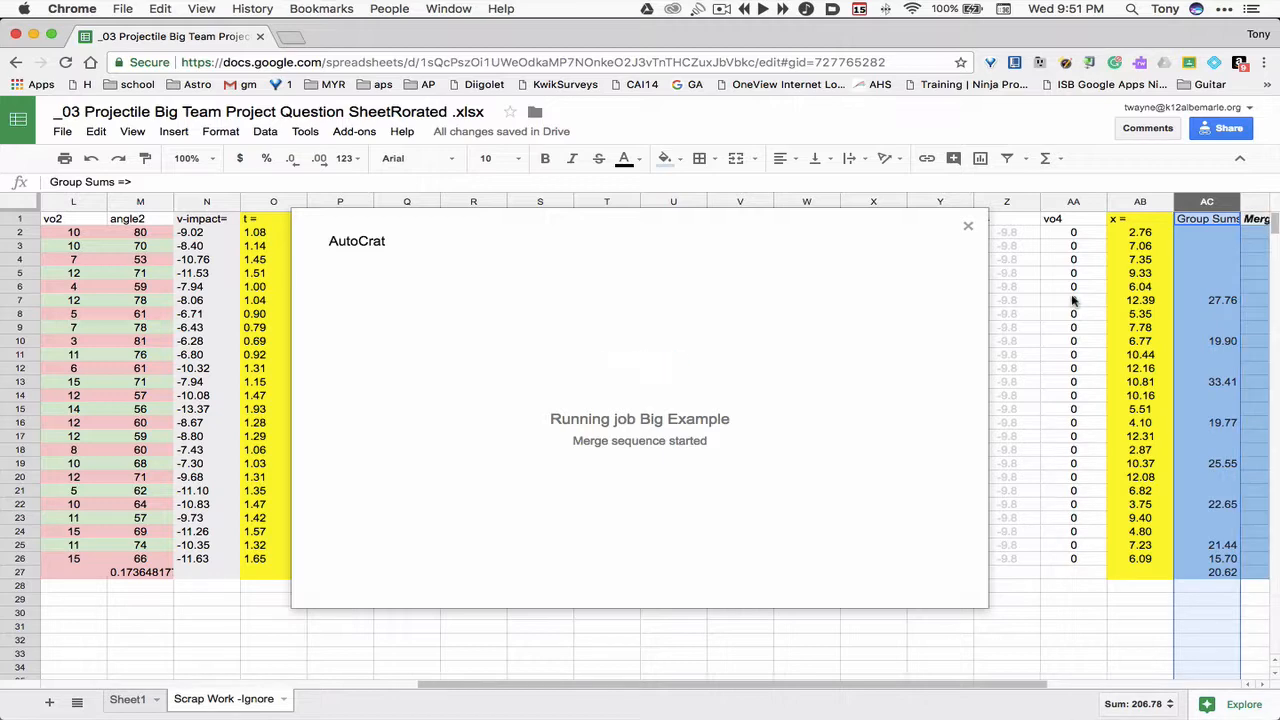
pyautogui.moveTo(903, 686); pyautogui.dragTo(1095, 690)
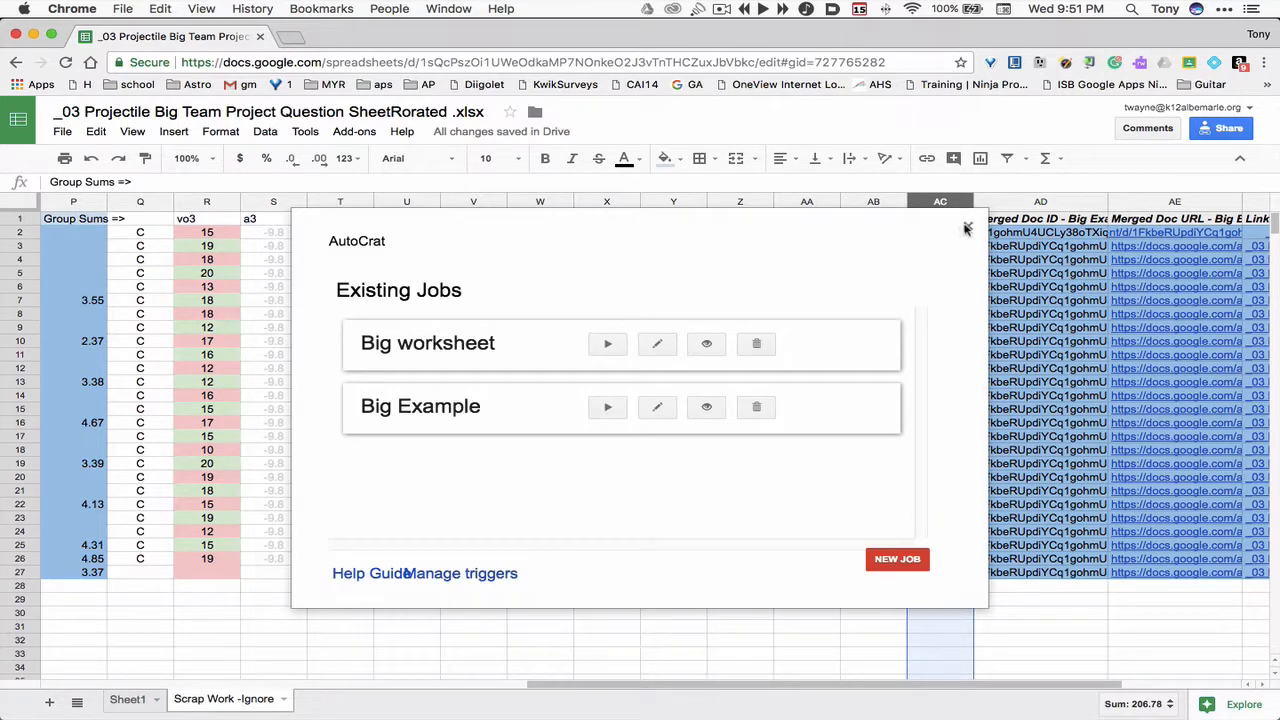
pyautogui.click(967, 229)
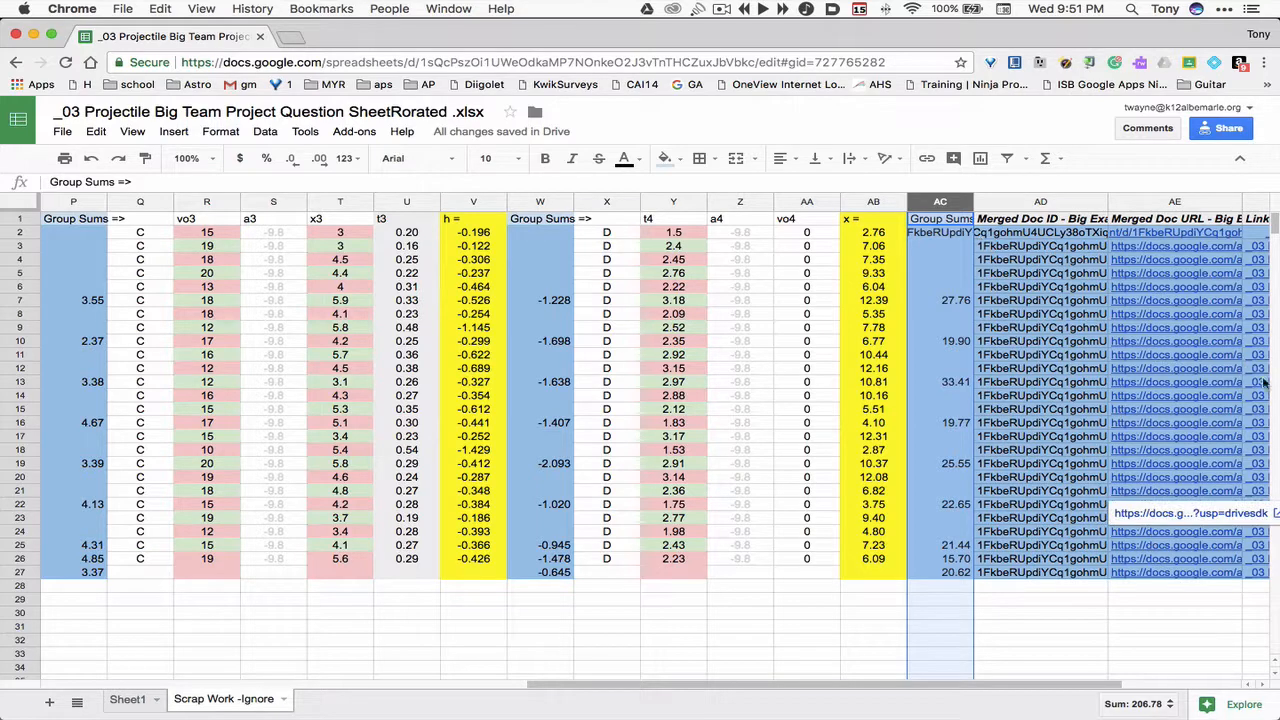
pyautogui.click(1022, 236)
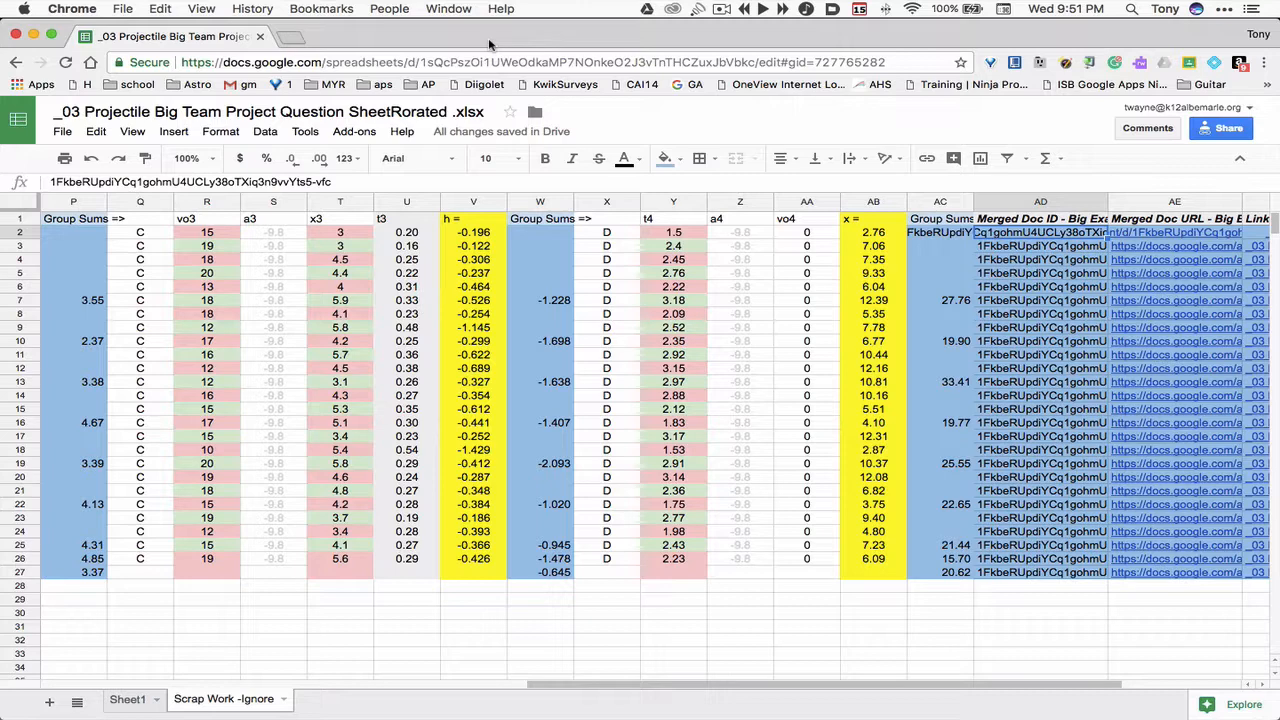
# - Open the _03 Big Example document from the Drive folder in a new tab and scroll through its merged pages
pyautogui.press('super+t')
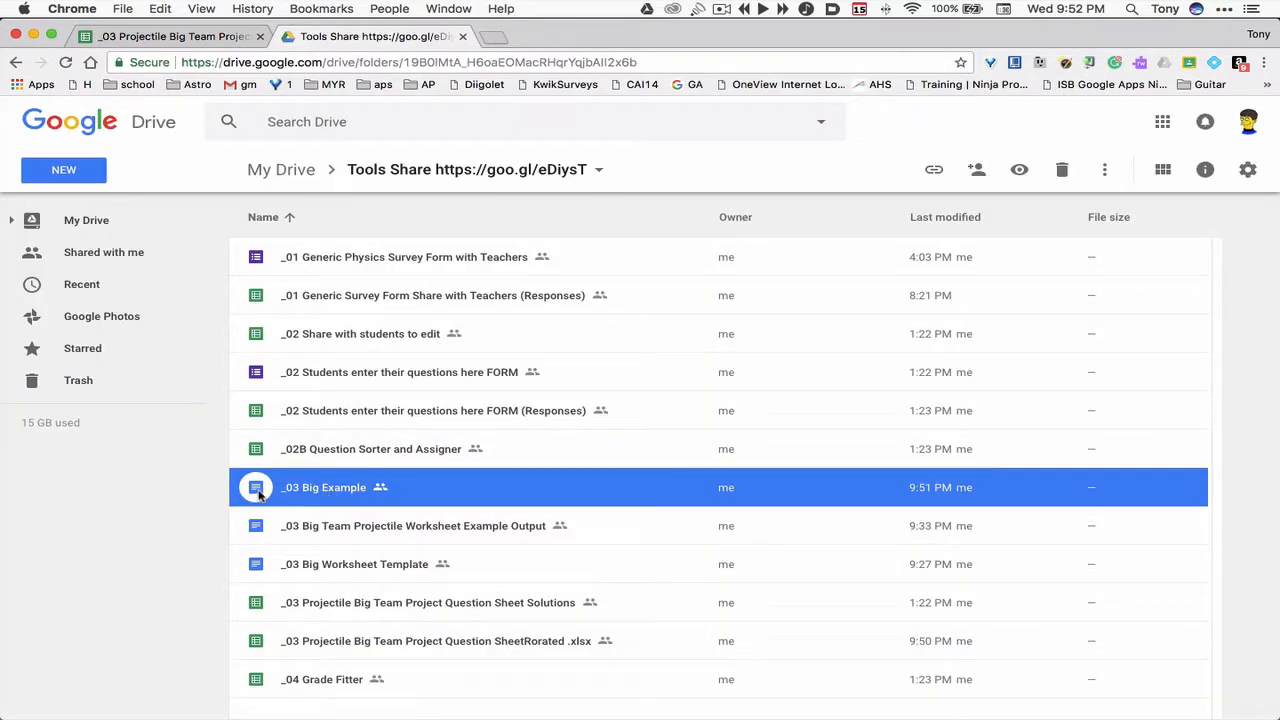
pyautogui.doubleClick(257, 494)
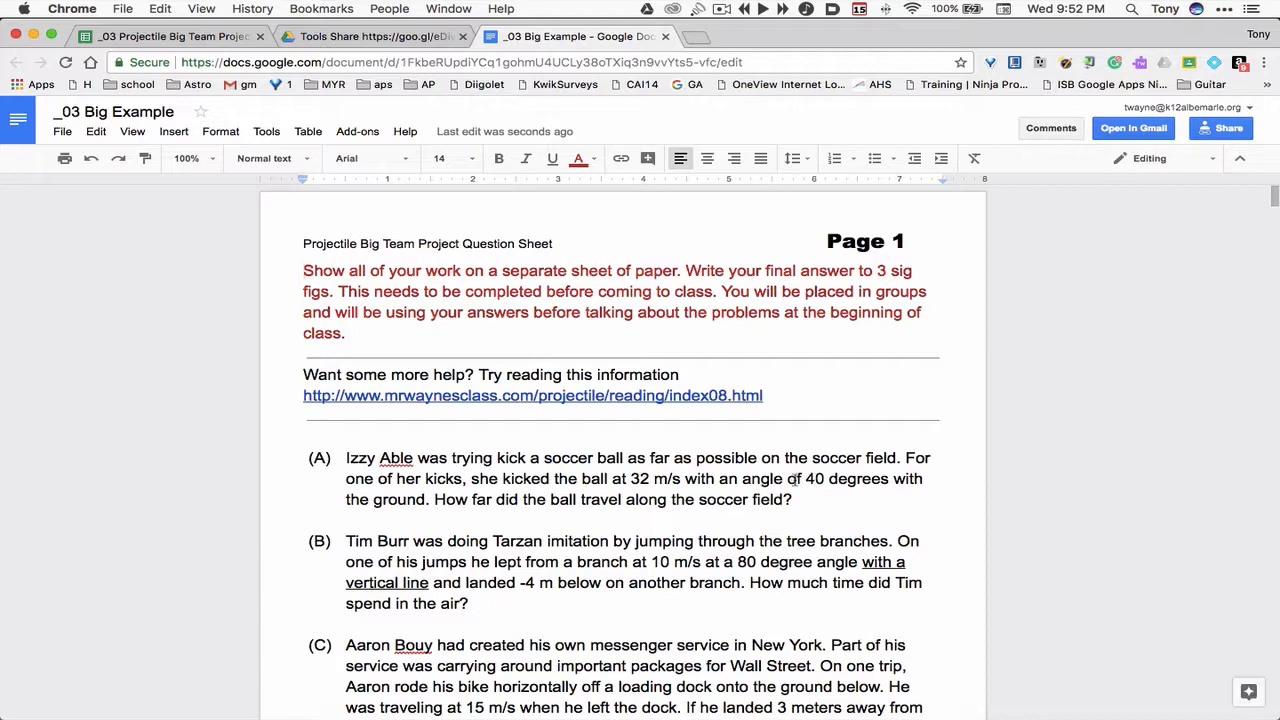
pyautogui.scroll(-1, 795, 480)
pyautogui.scroll(-10, 795, 480)
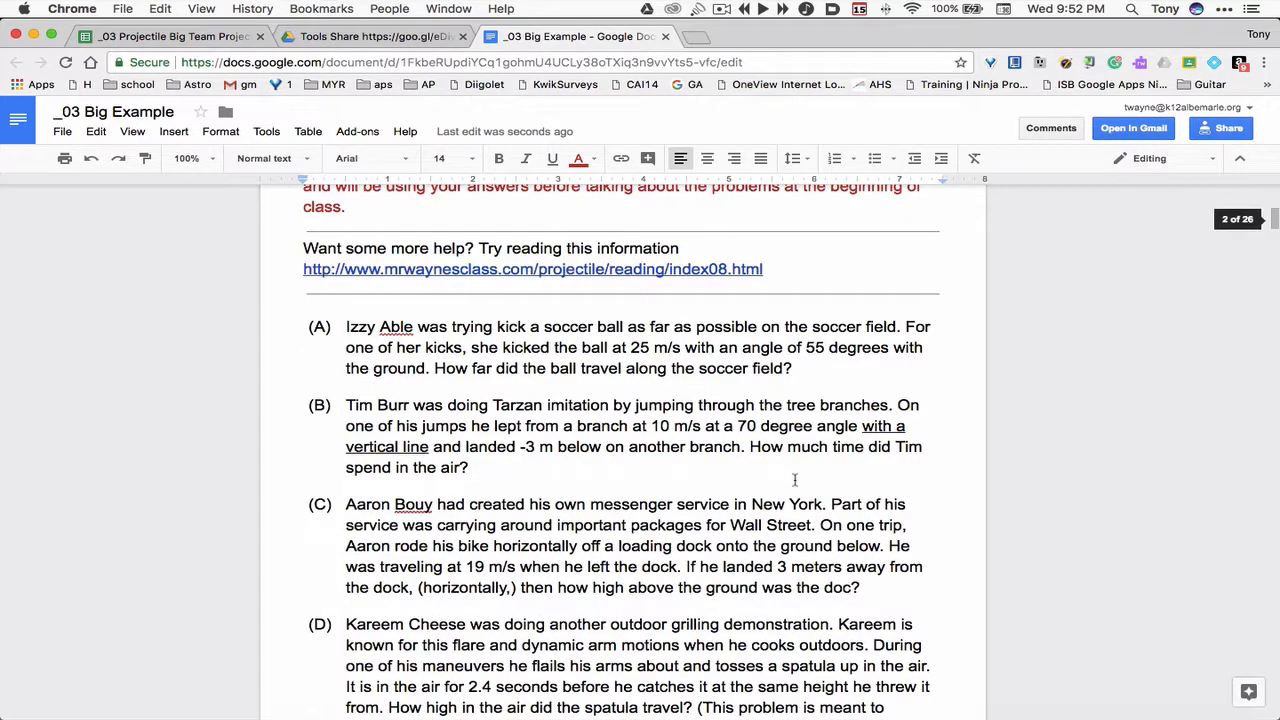
pyautogui.scroll(3, 795, 480)
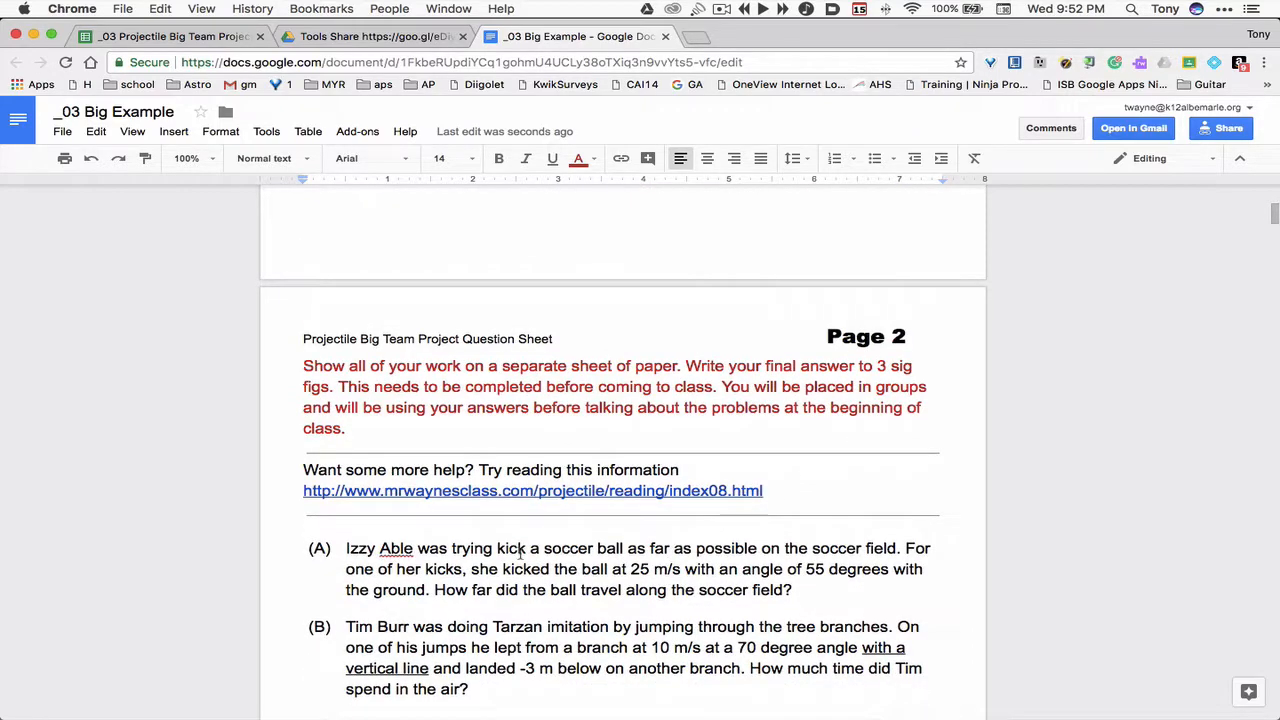
pyautogui.scroll(-9, 653, 566)
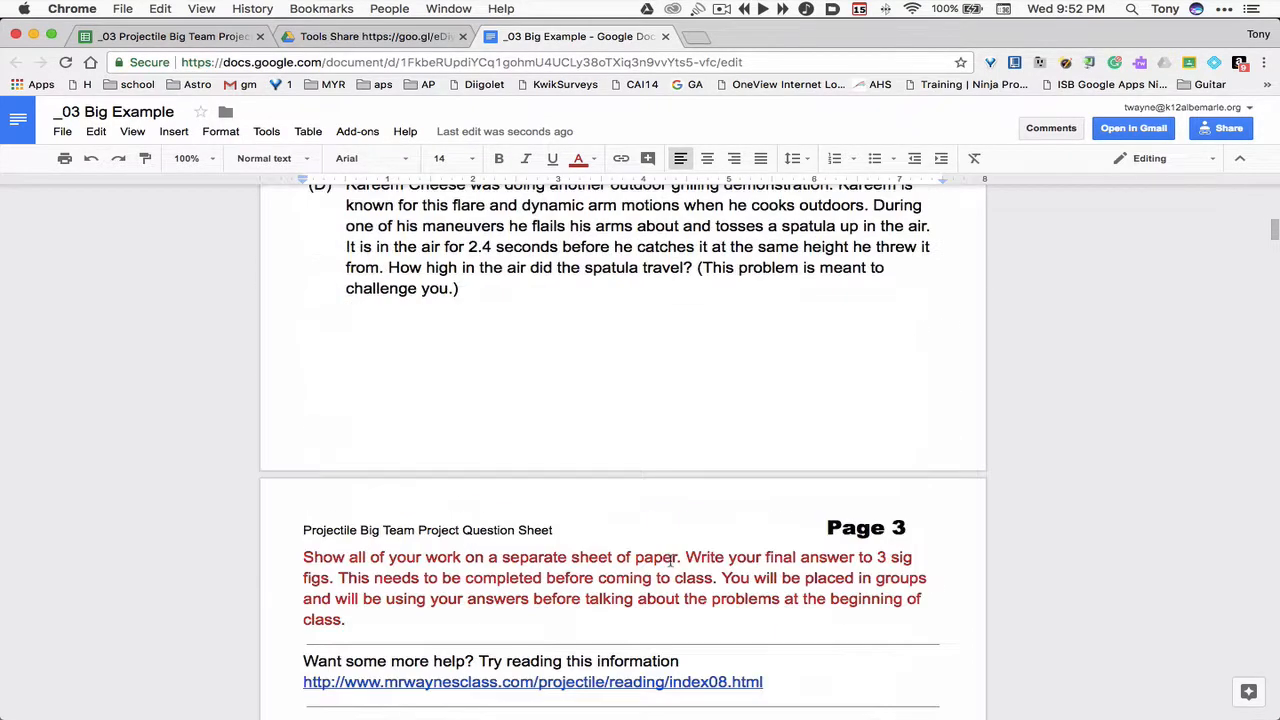
pyautogui.scroll(-2, 636, 582)
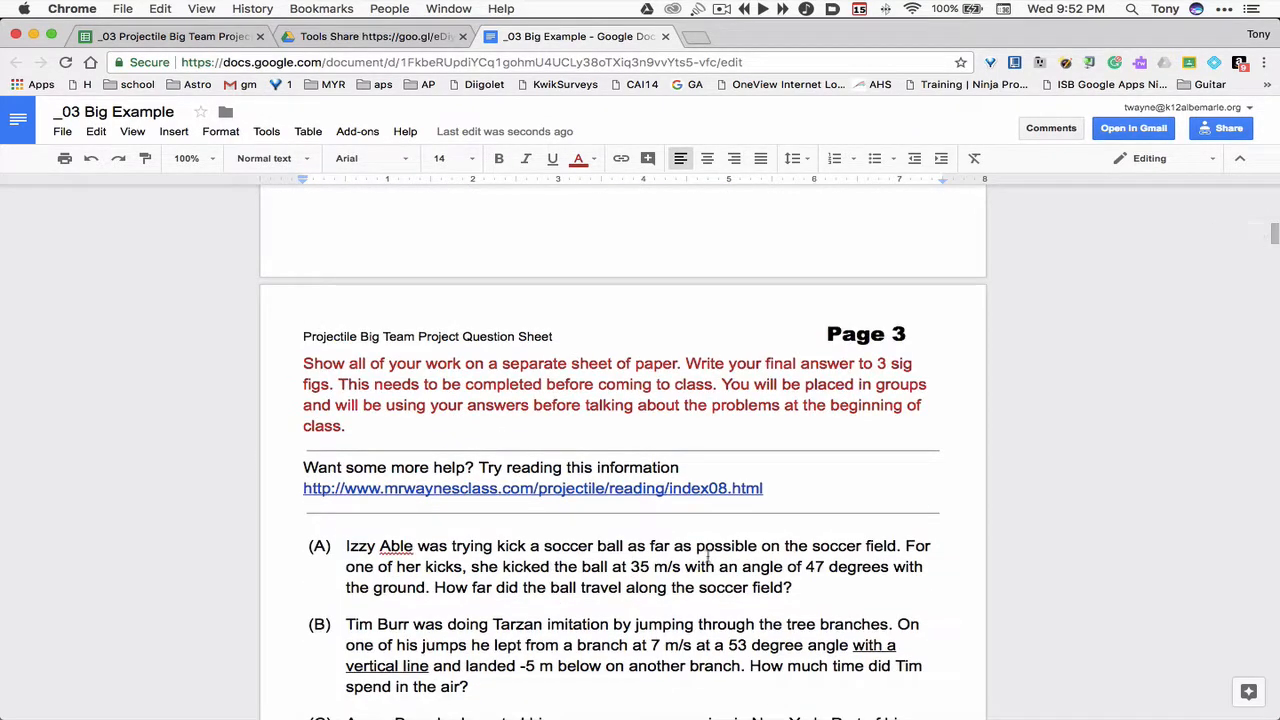
pyautogui.moveTo(1273, 238); pyautogui.dragTo(1274, 625)
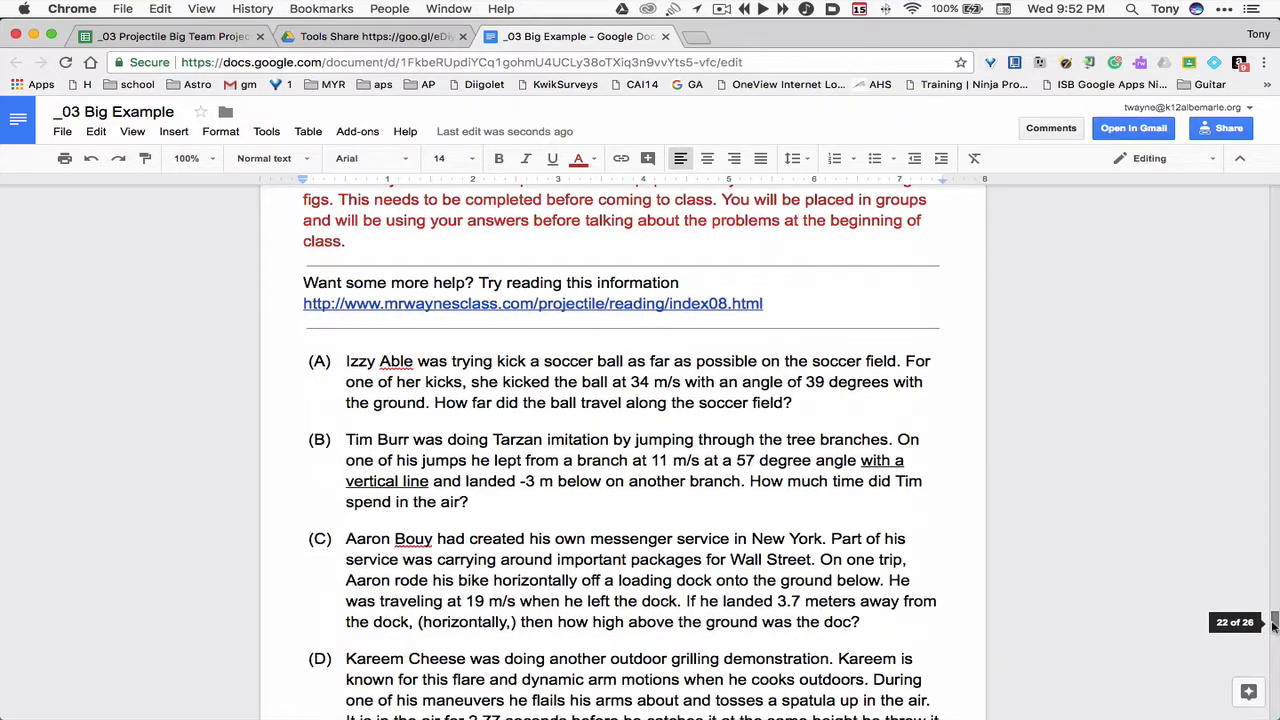
pyautogui.scroll(2, 867, 481)
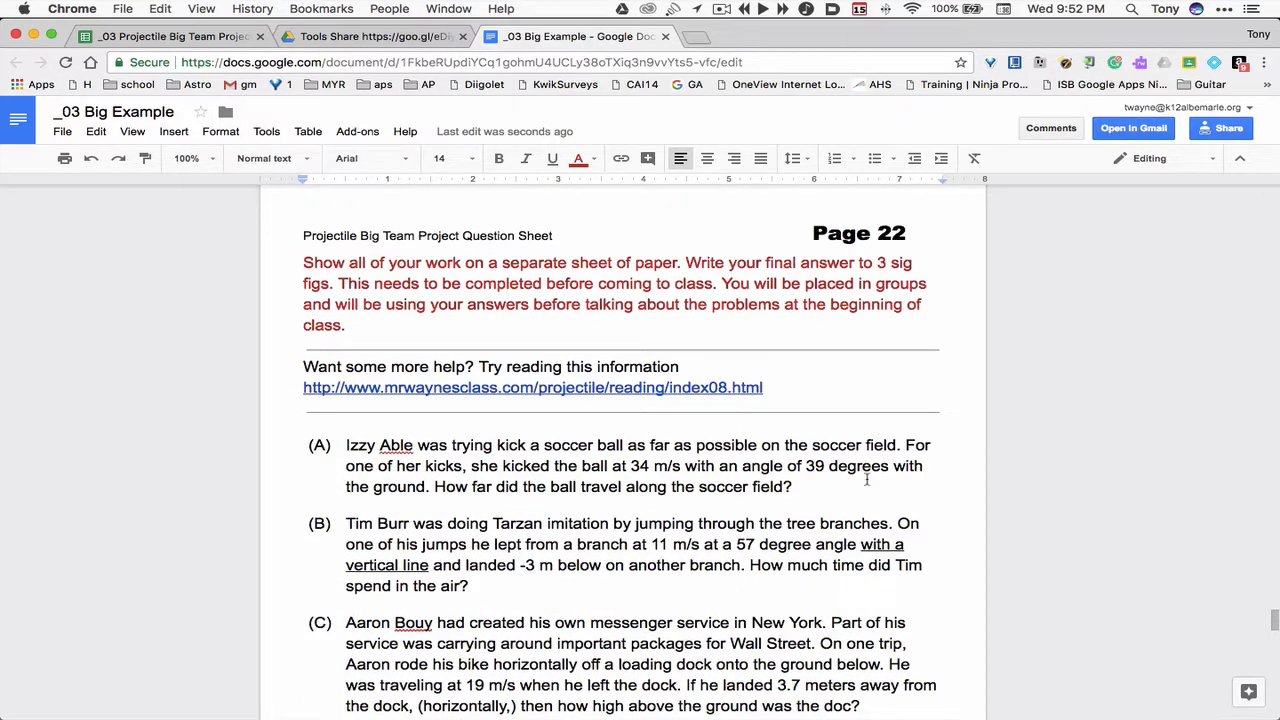